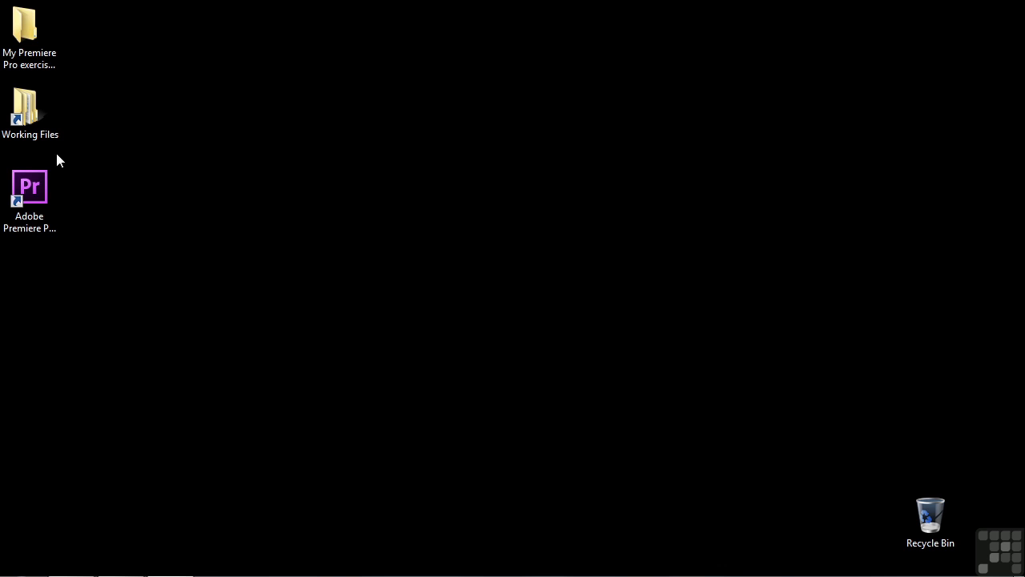
Open 2002-mixer audio effects.prproj from the Working Files projects folder.
double_click(38, 123)
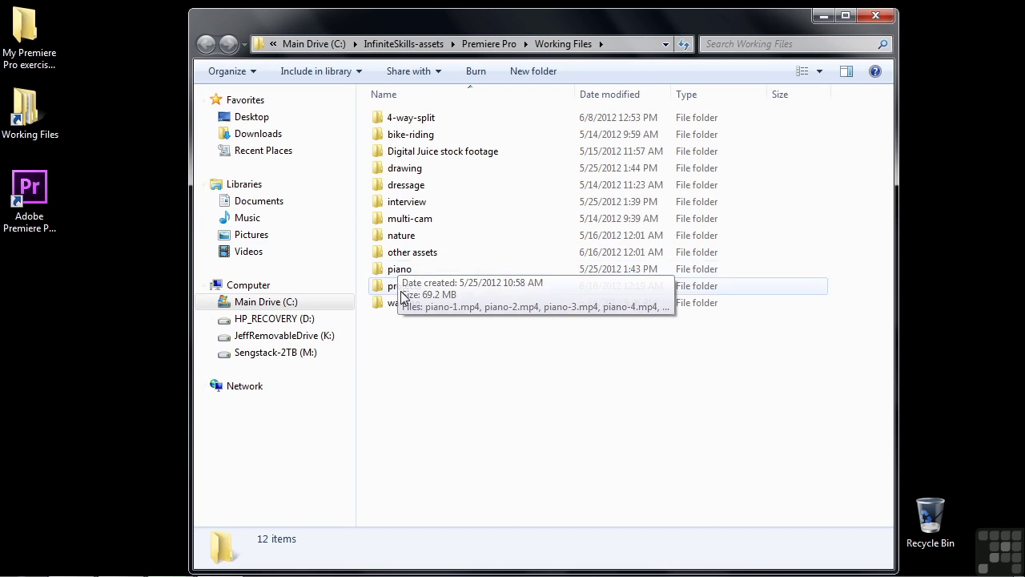
double_click(403, 286)
scroll(907, 337, "down", 5)
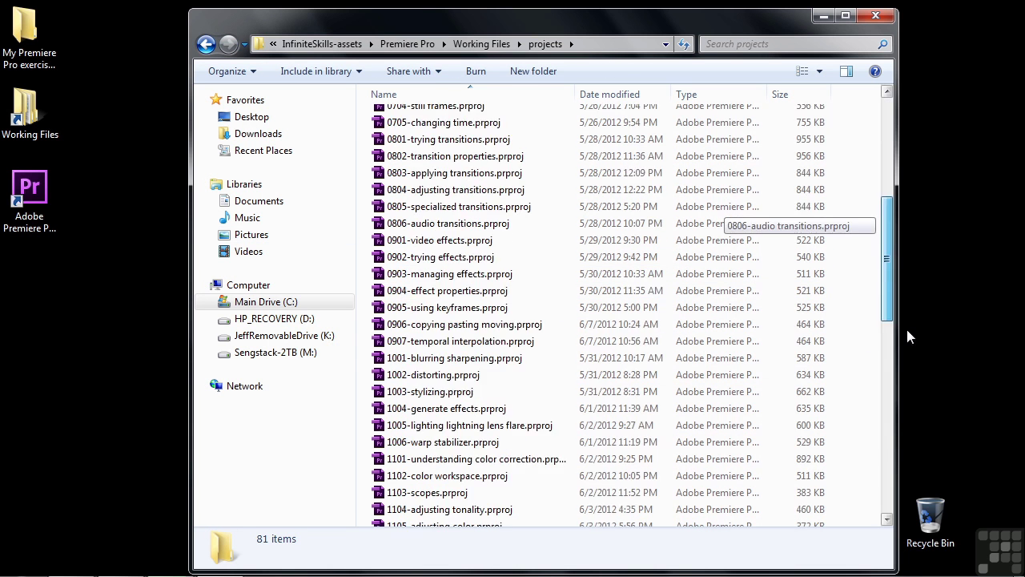
scroll(907, 337, "down", 12)
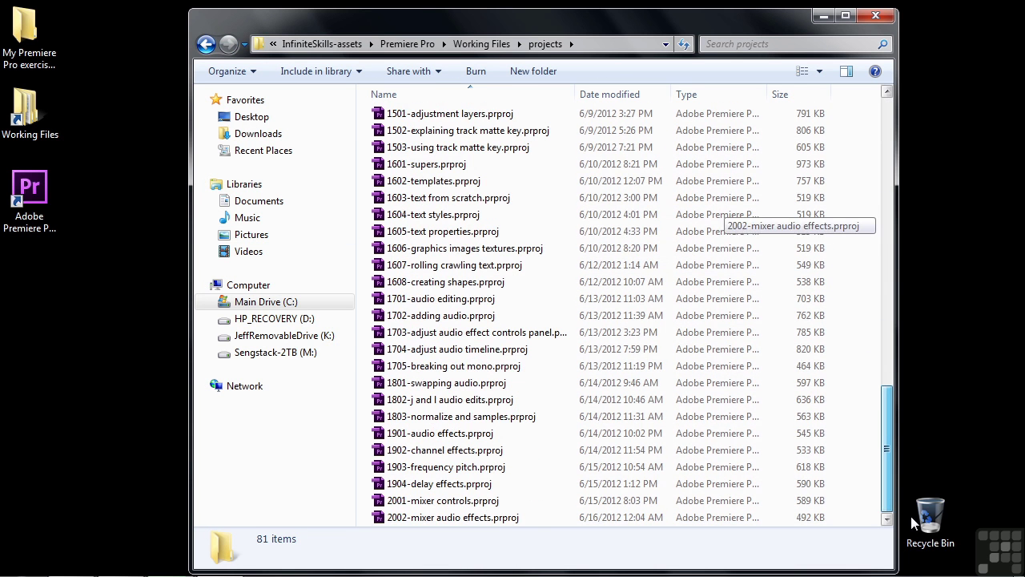
double_click(452, 518)
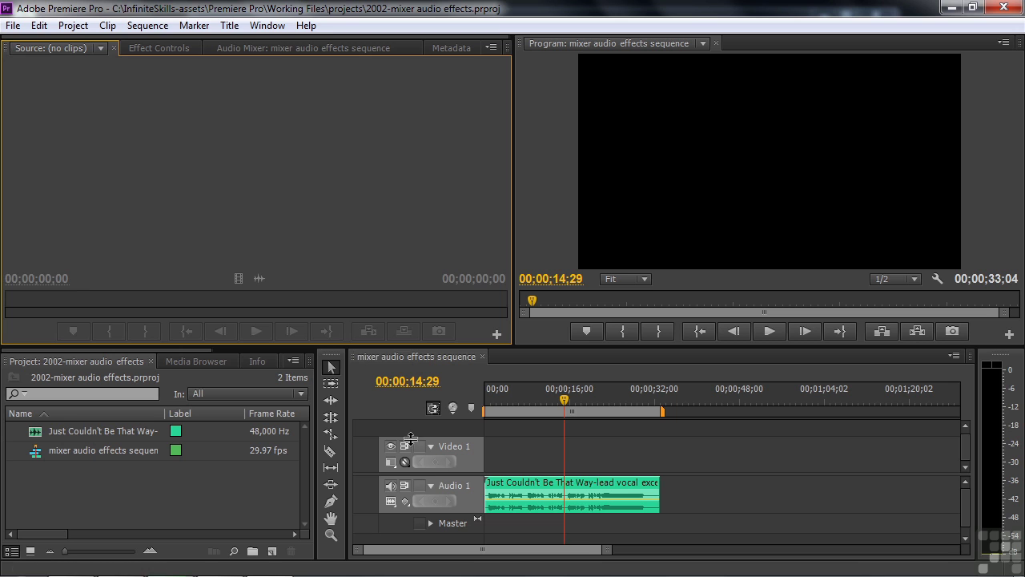
Undock the sequence's Audio Mixer, resize it tall and narrow, and park it at the left.
left_click(272, 51)
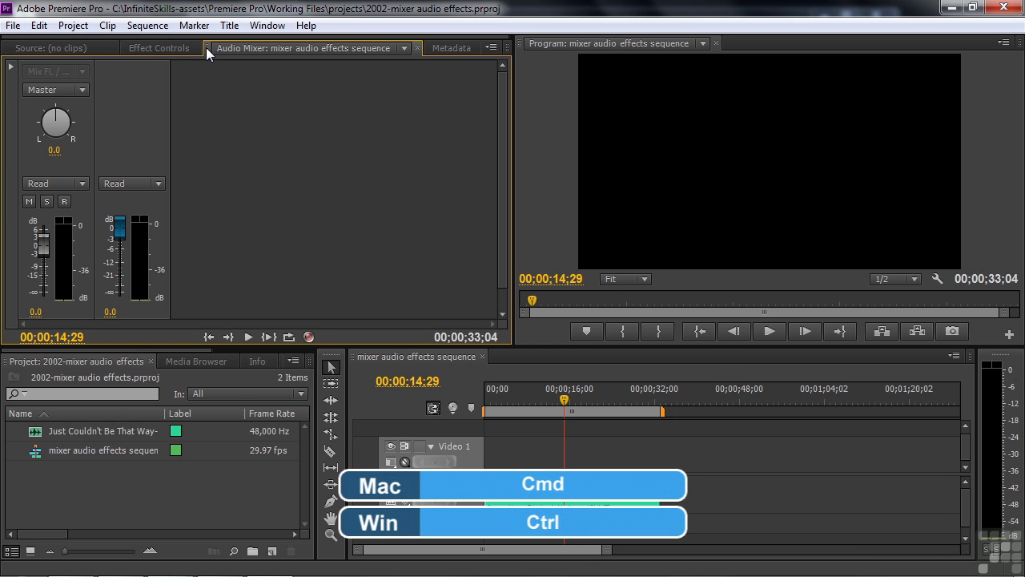
left_click_drag(206, 47, 180, 128)
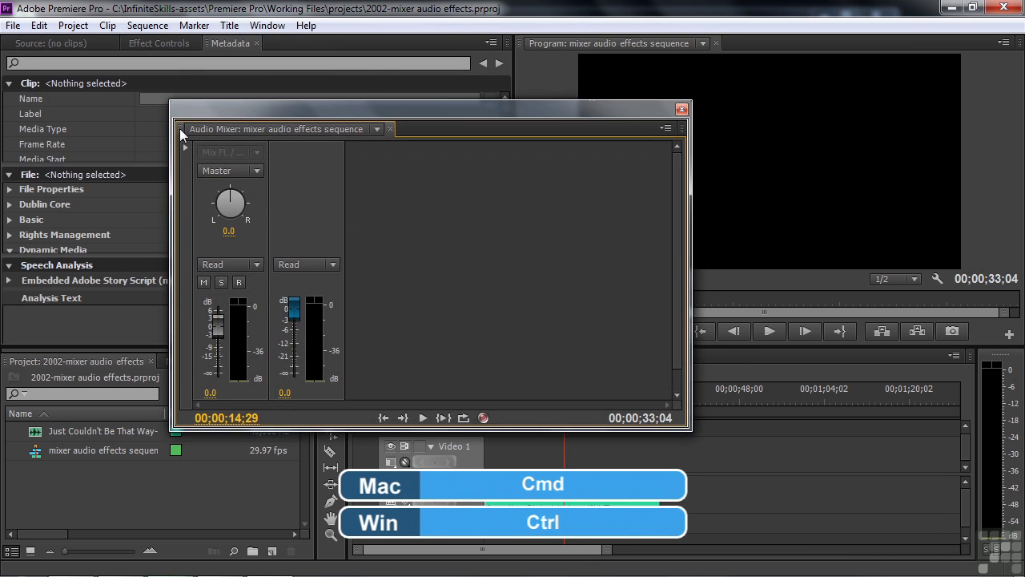
left_click_drag(692, 271, 365, 252)
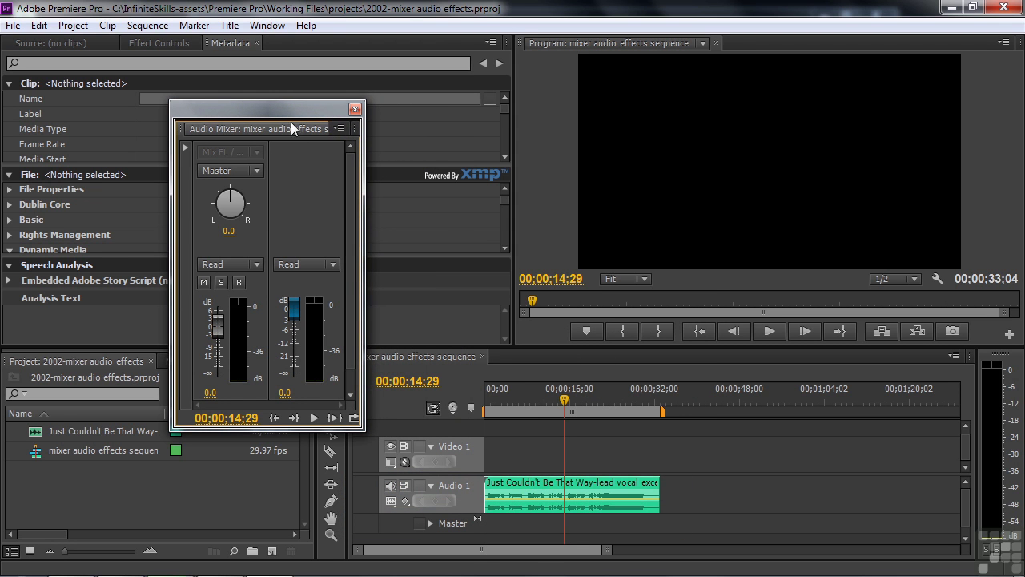
left_click_drag(290, 100, 287, 9)
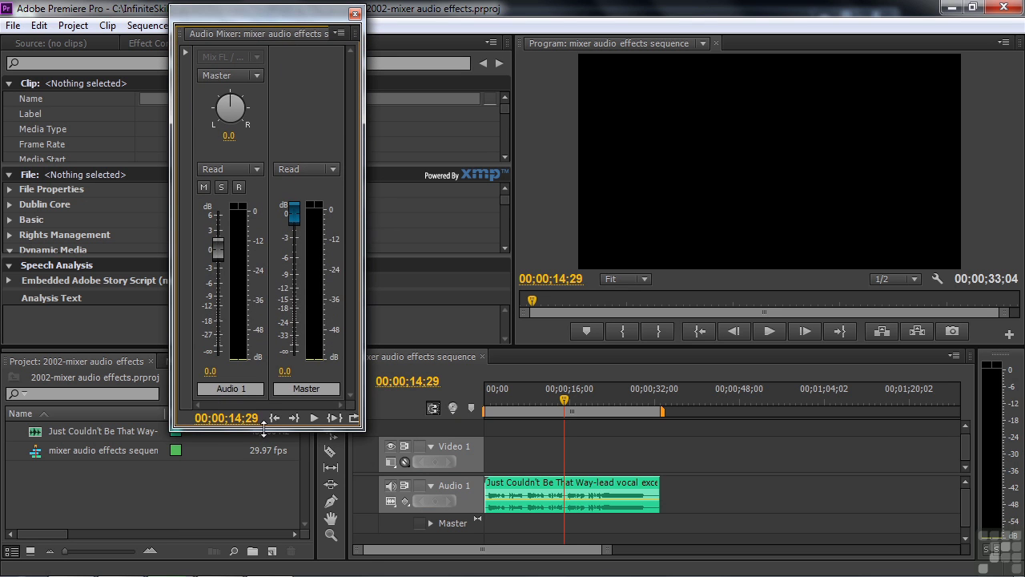
left_click_drag(265, 429, 264, 574)
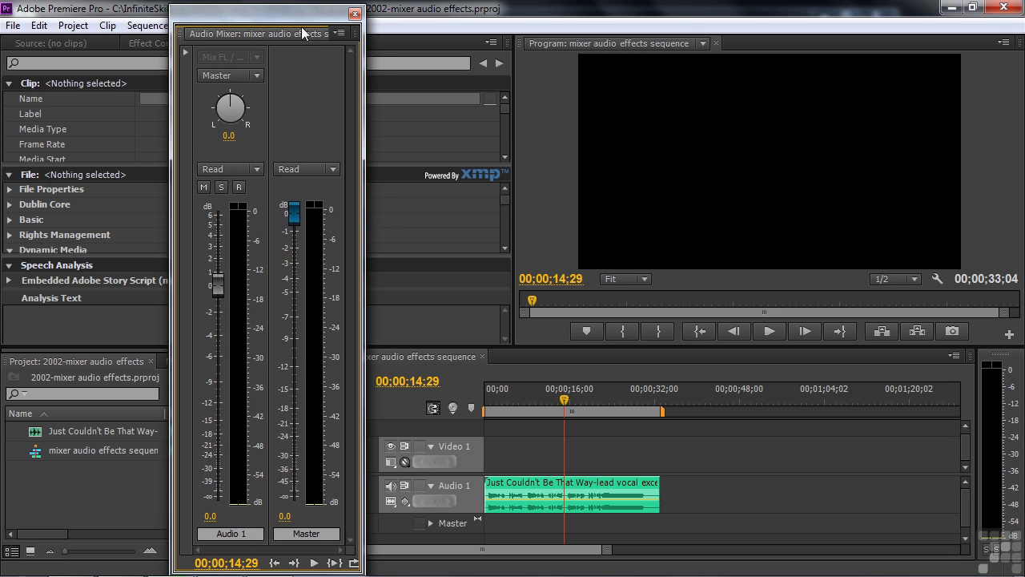
left_click_drag(301, 14, 214, 11)
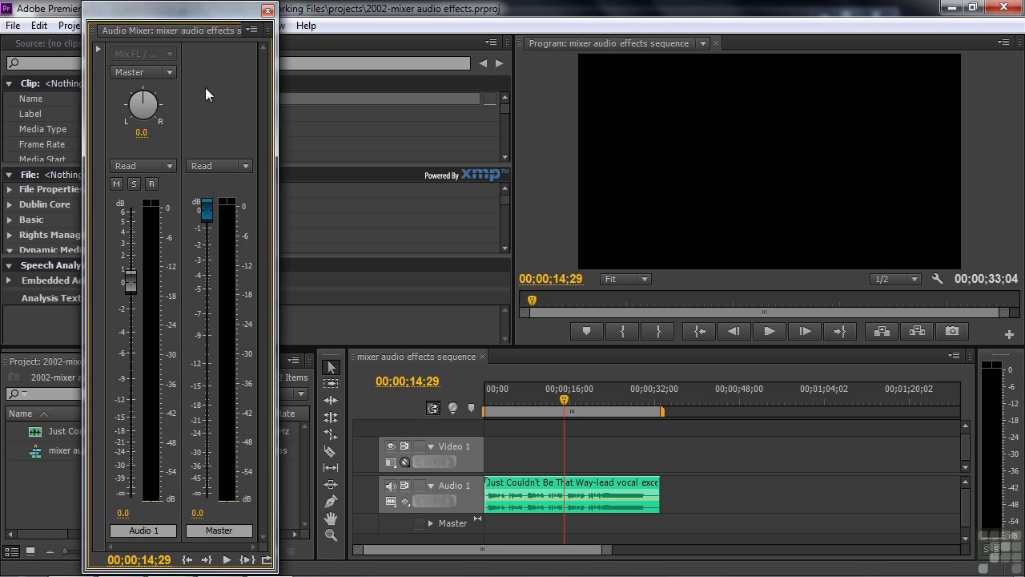
Reveal the effects and sends area and insert Treble in Audio 1's first effect slot.
left_click(98, 51)
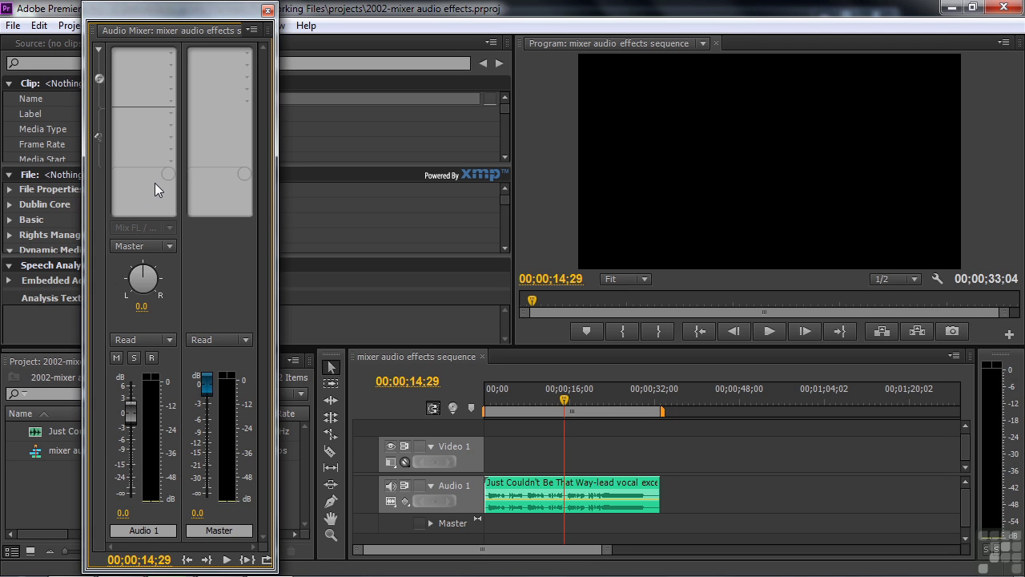
left_click(172, 53)
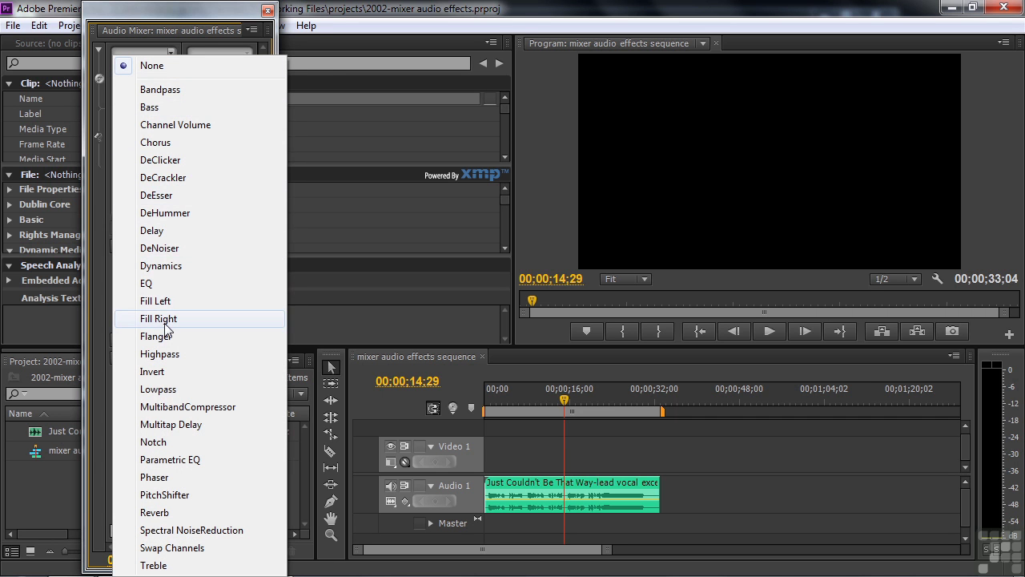
left_click(153, 566)
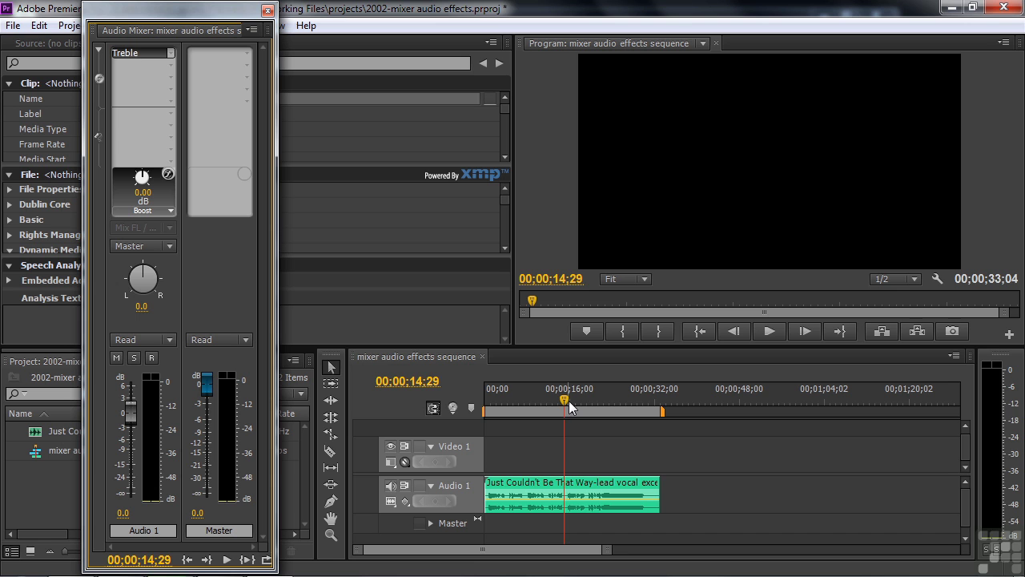
Play from near the clip start and raise the Treble Boost to 14.88 dB.
left_click_drag(563, 402, 494, 413)
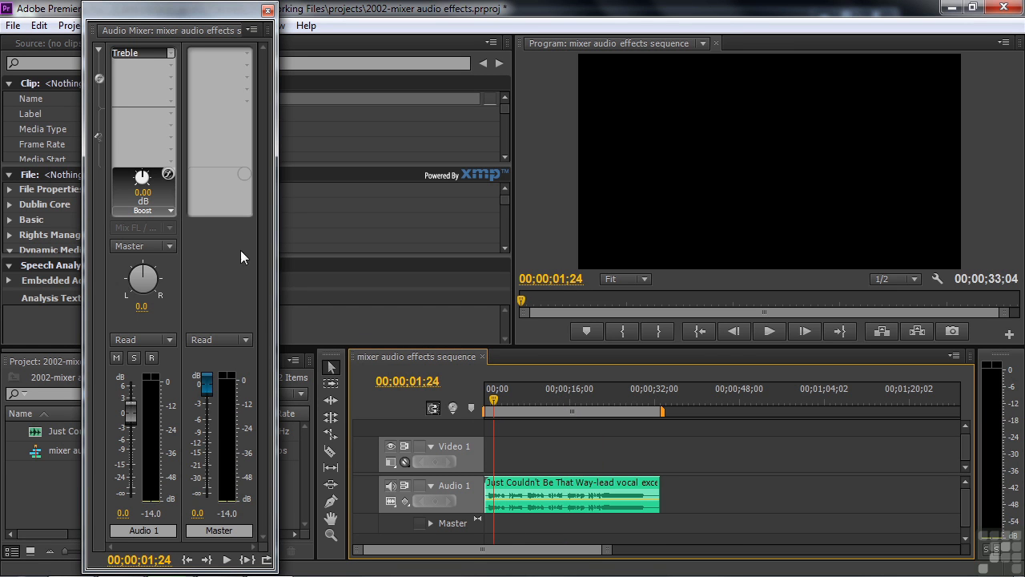
key("space")
left_click_drag(142, 177, 169, 183)
key("space")
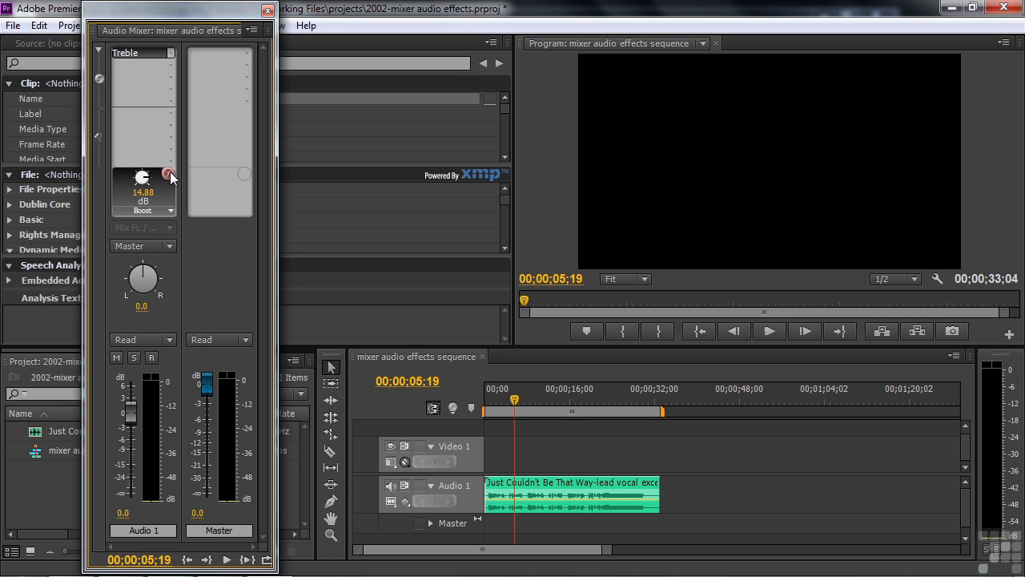
Toggle the Treble bypass during playback to compare against the unprocessed sound.
left_click(168, 174)
key("space")
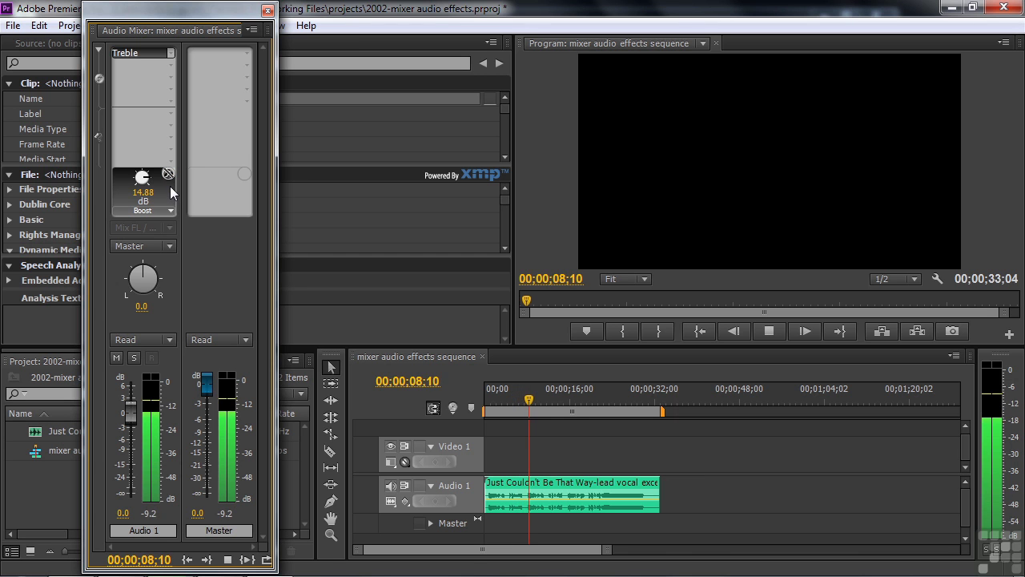
left_click(169, 176)
left_click(169, 175)
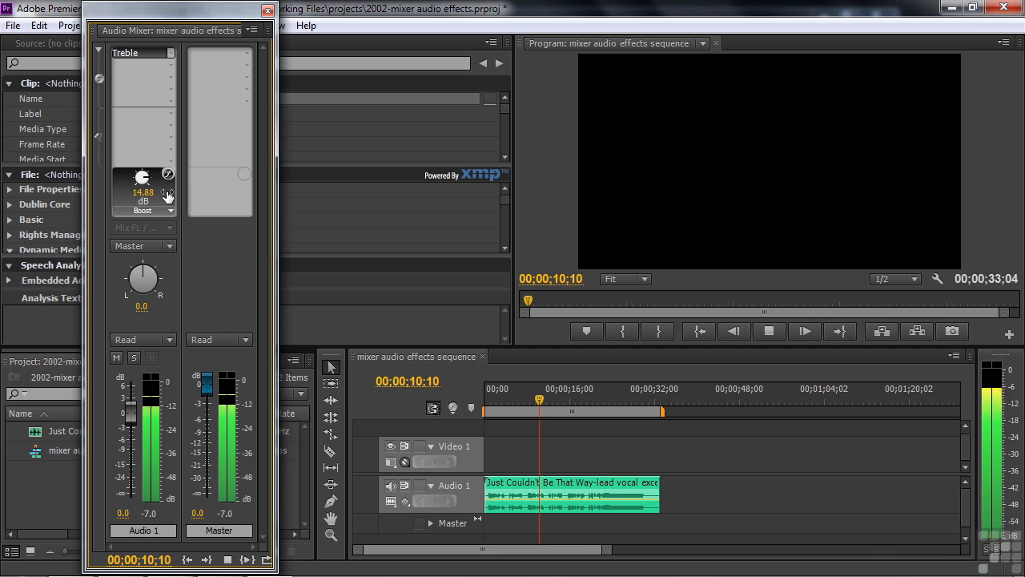
key("space")
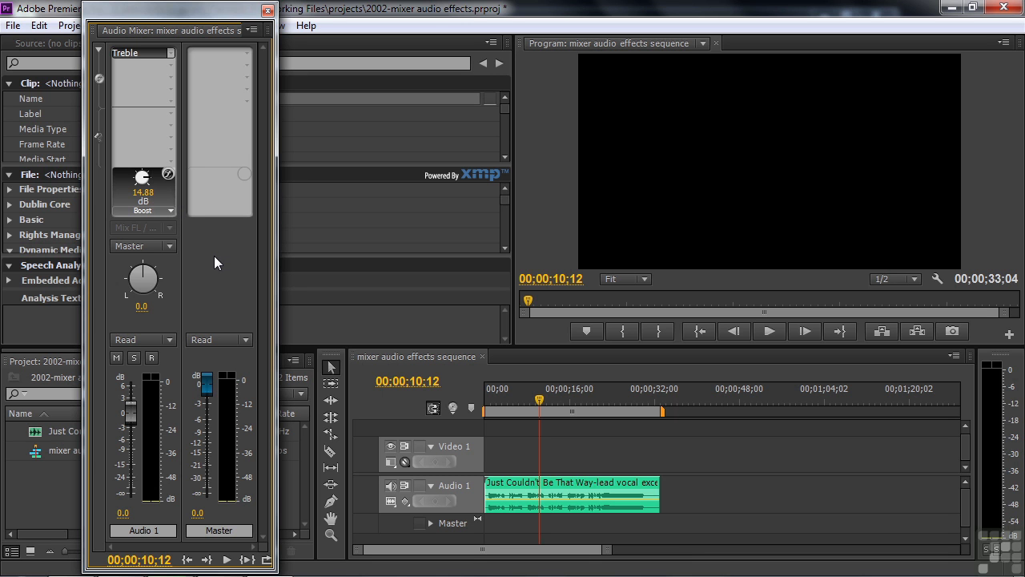
left_click(169, 52)
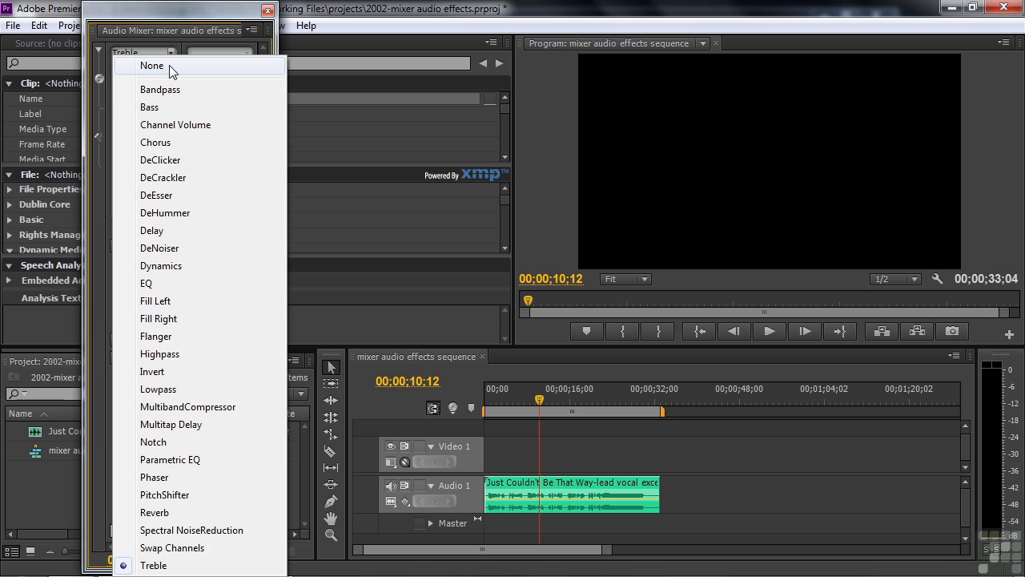
Replace the Audio 1 Treble effect with Reverb.
left_click(169, 65)
left_click(170, 53)
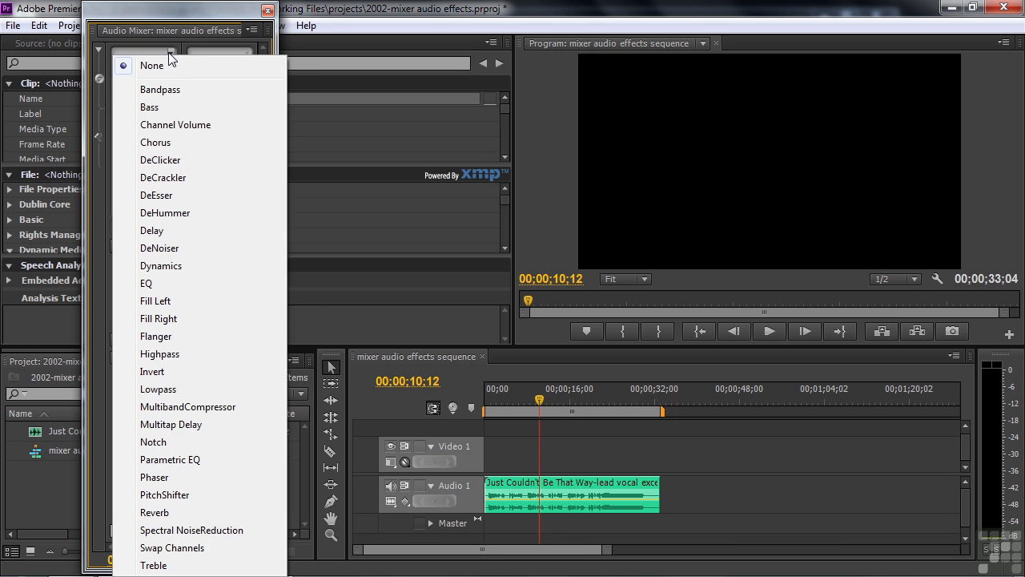
left_click(172, 517)
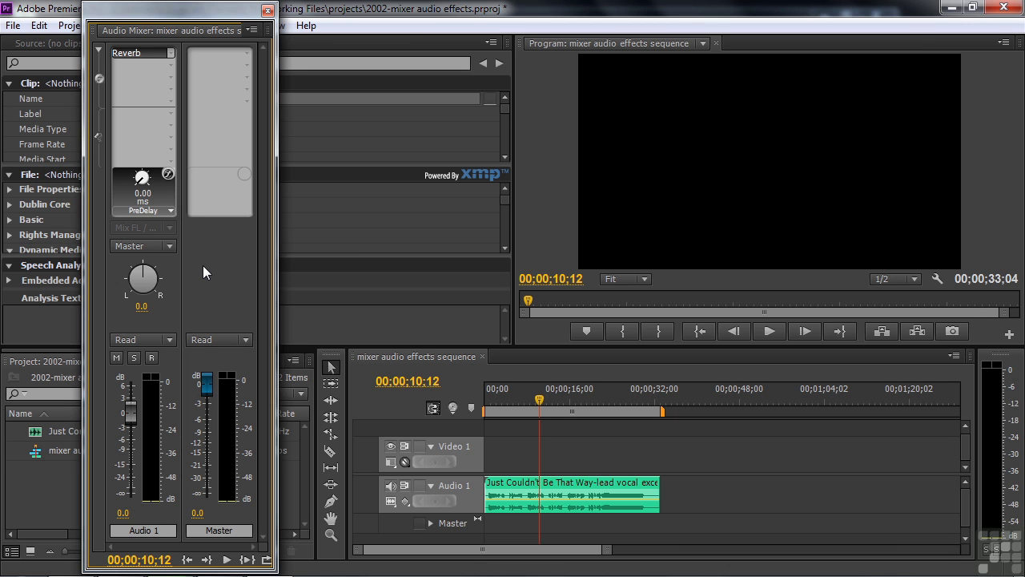
Switch the Reverb knob to Absorption, then to Size at 29.52%.
left_click(170, 211)
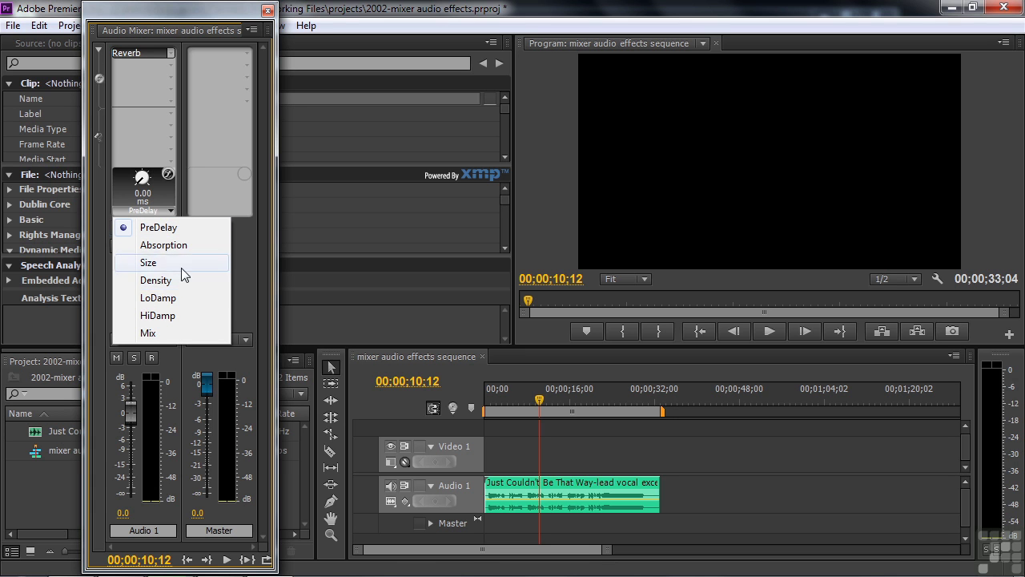
left_click(170, 246)
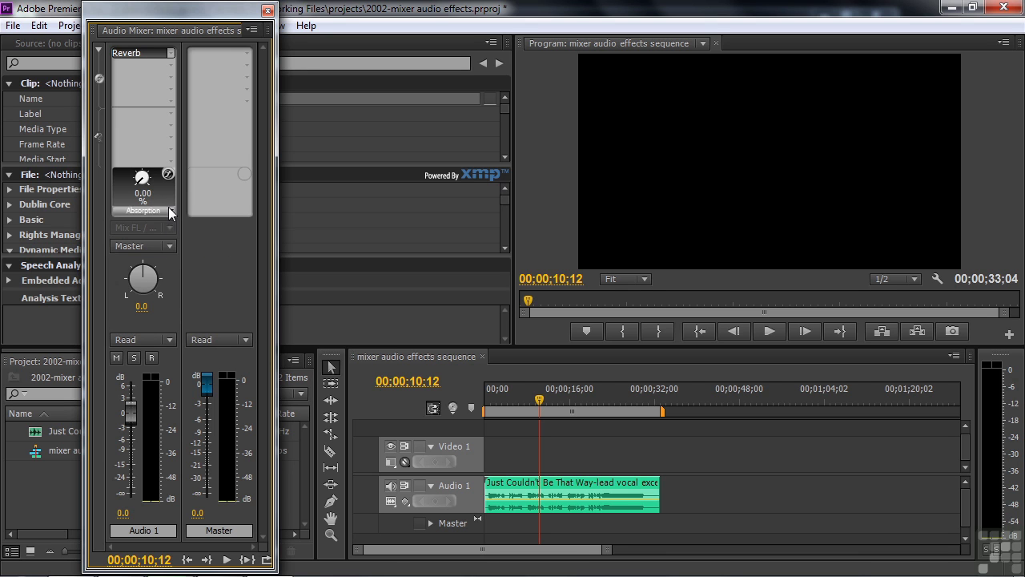
left_click(170, 210)
left_click(165, 263)
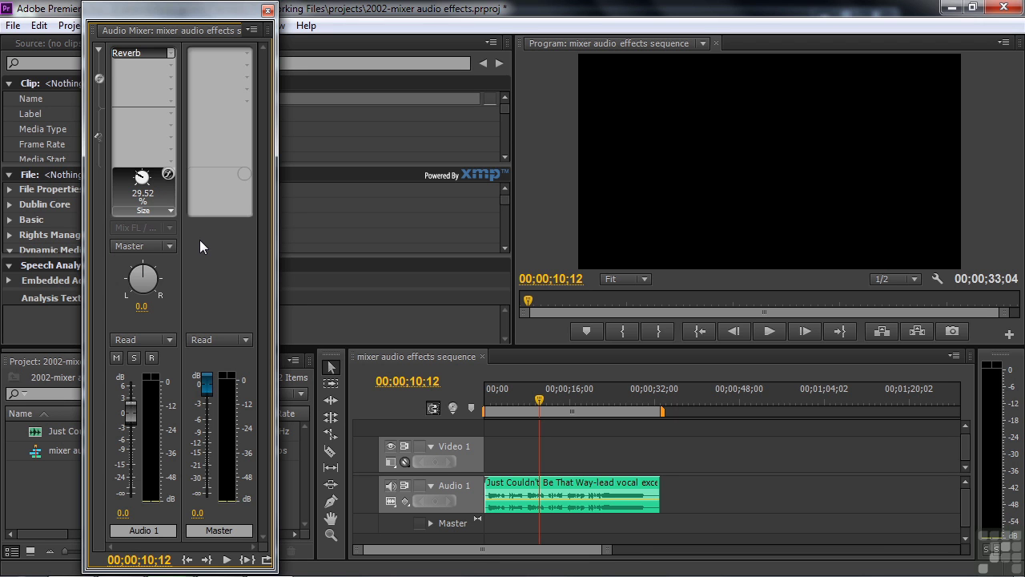
right_click(140, 53)
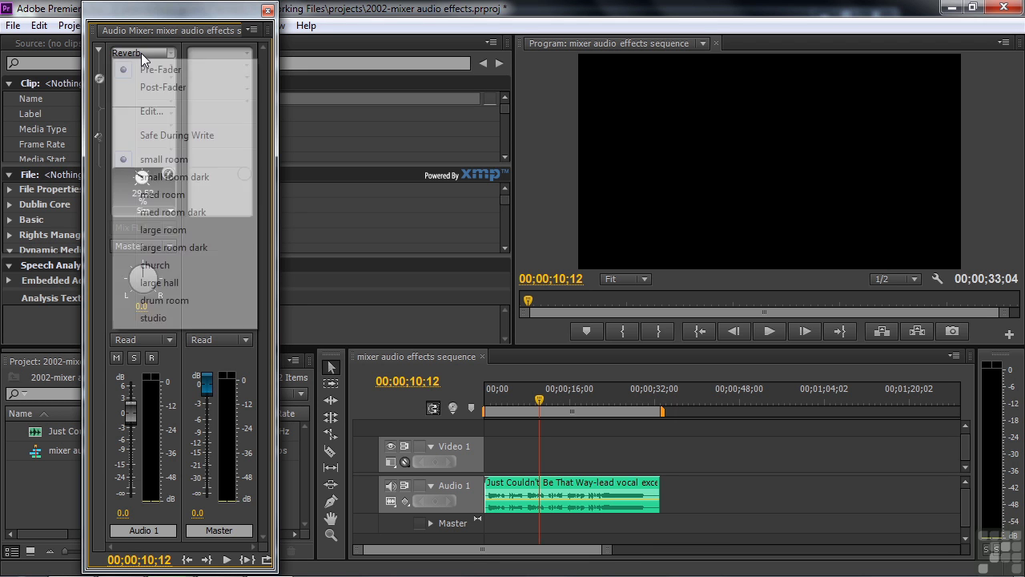
Open the Reverb editor beside the mixer and audition the large hall preset.
left_click(155, 113)
left_click_drag(178, 44, 490, 32)
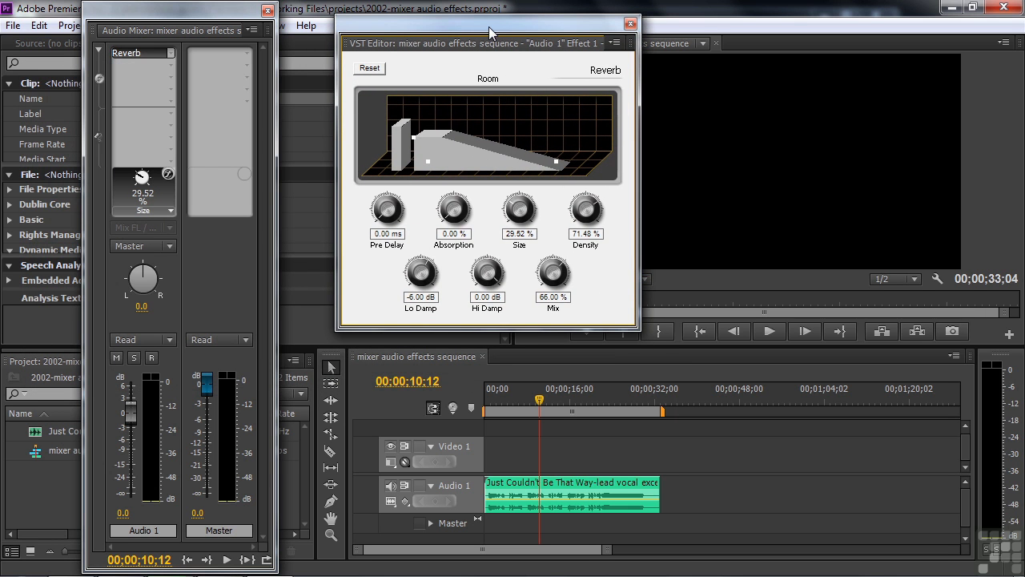
right_click(156, 49)
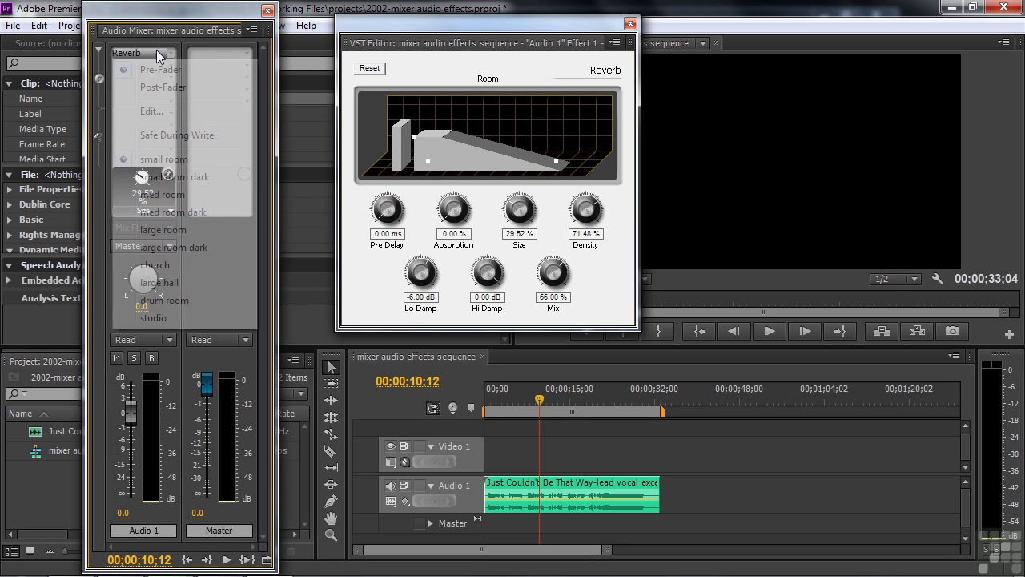
left_click(163, 283)
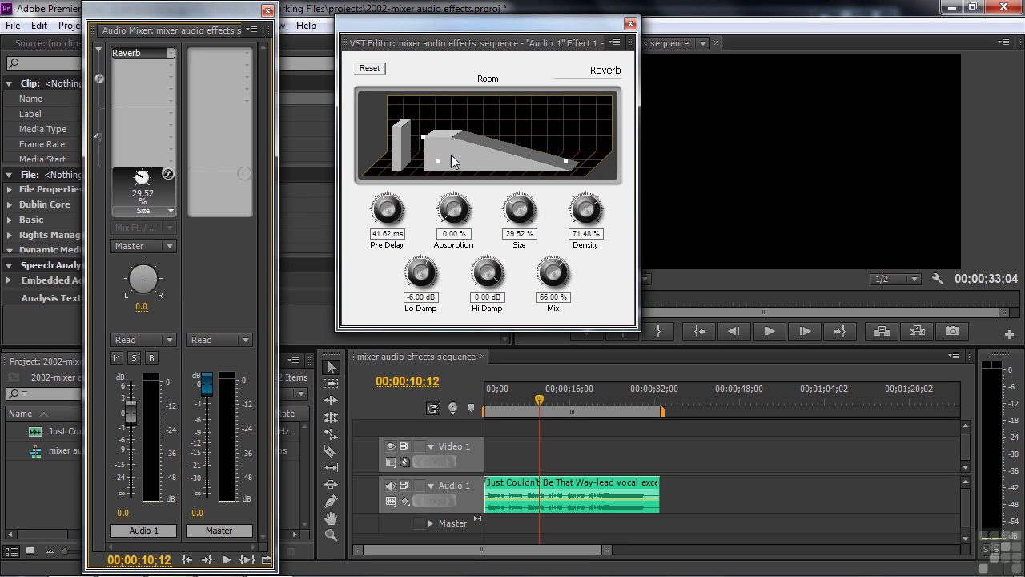
left_click_drag(535, 384, 480, 407)
key("space")
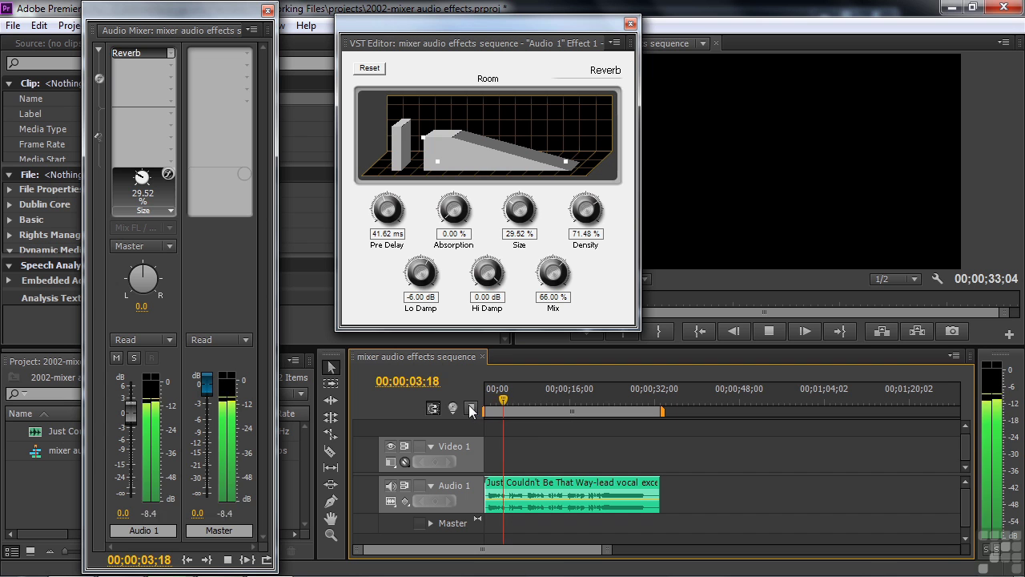
key("space")
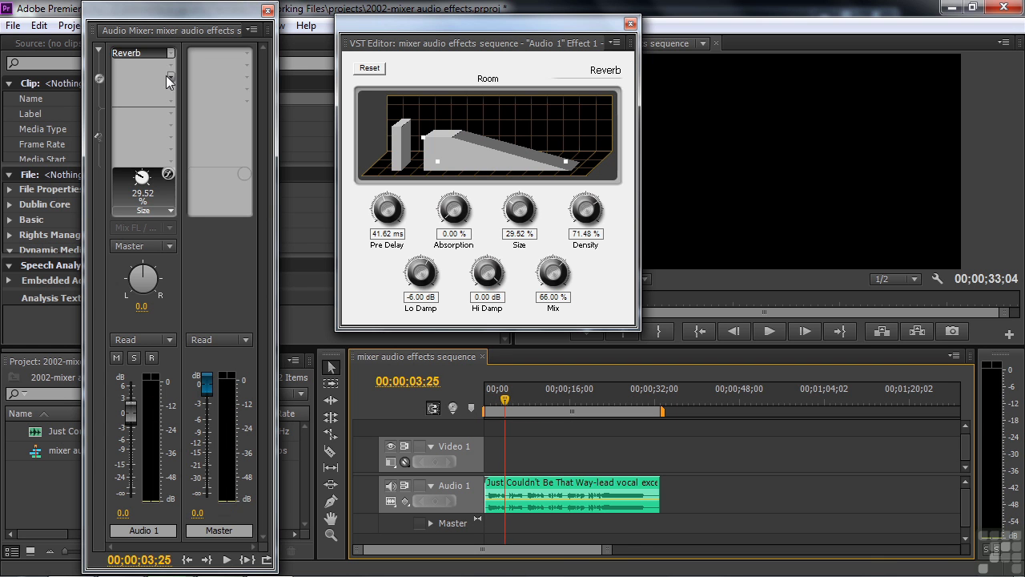
Apply the small room Reverb preset and play it back.
right_click(146, 53)
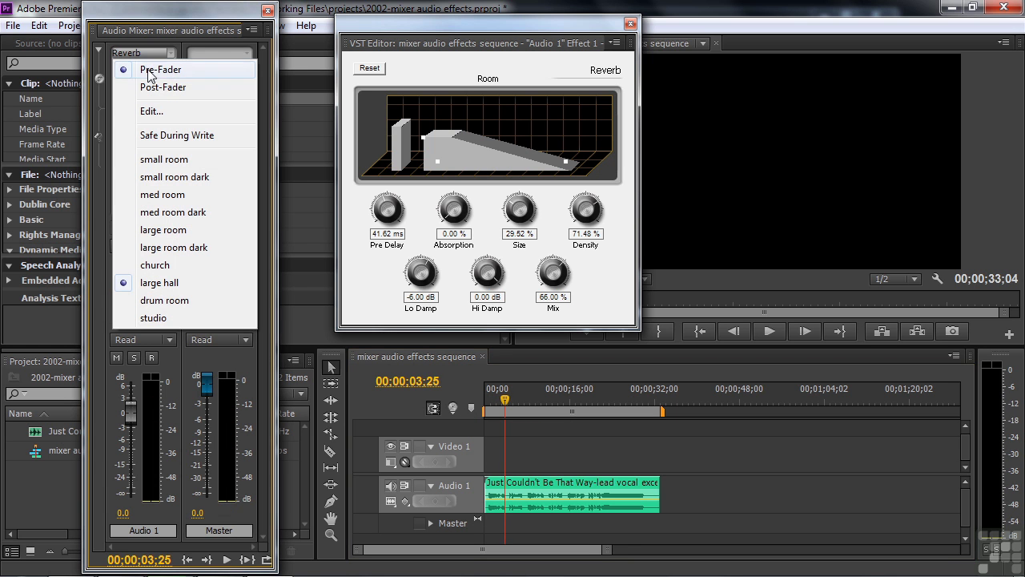
left_click(164, 159)
key("space")
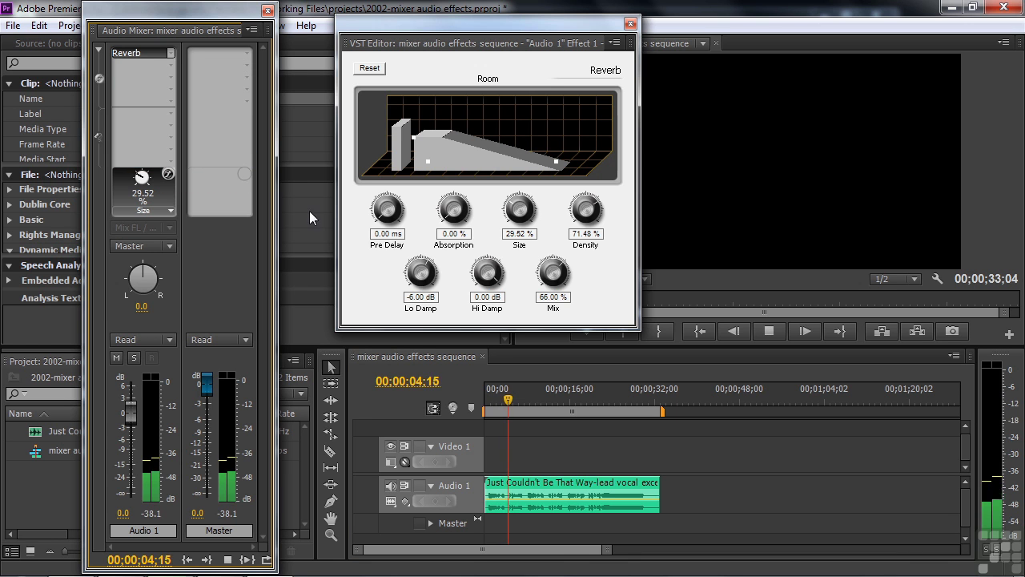
key("space")
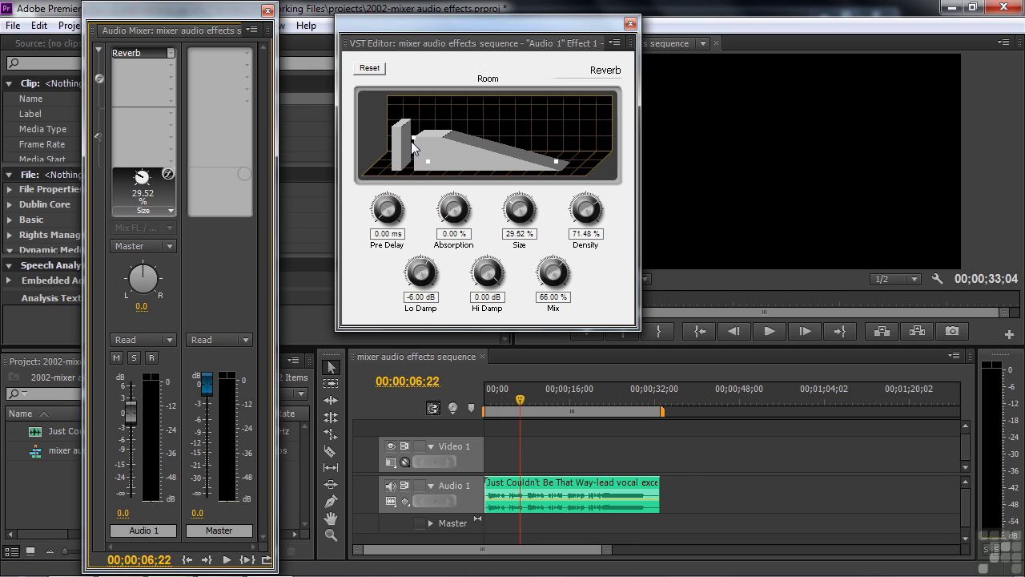
key("space")
Drag the room graph to 100% Mix, 100 ms Pre Delay and more Absorption, then close the editor.
left_click_drag(411, 140, 413, 126)
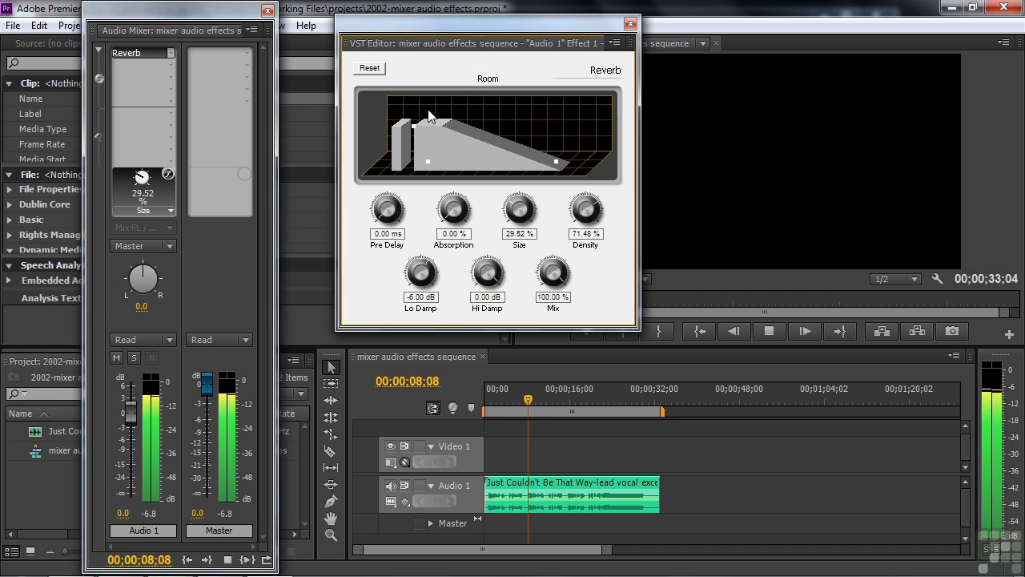
left_click_drag(428, 159, 458, 165)
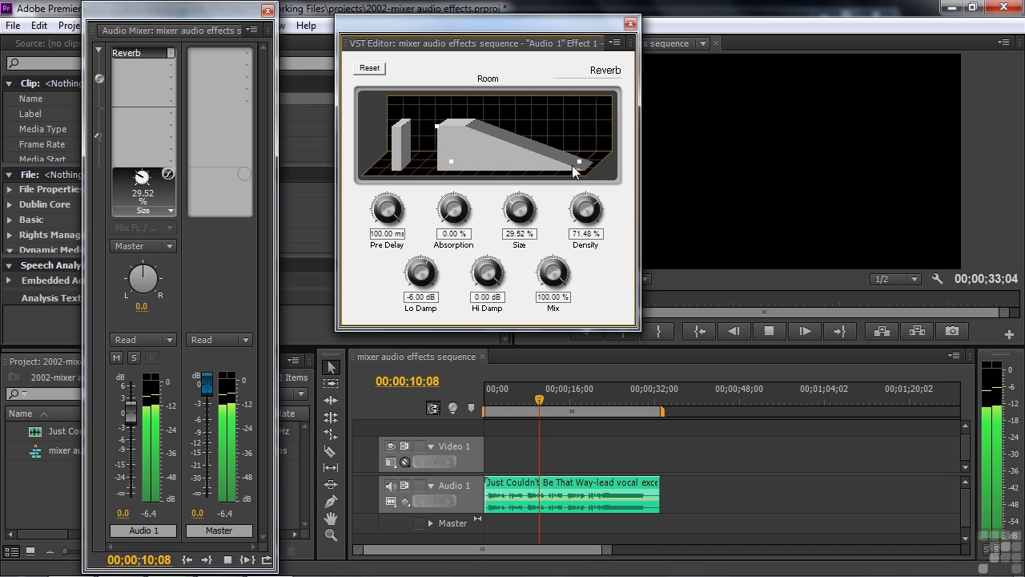
left_click_drag(571, 165, 550, 172)
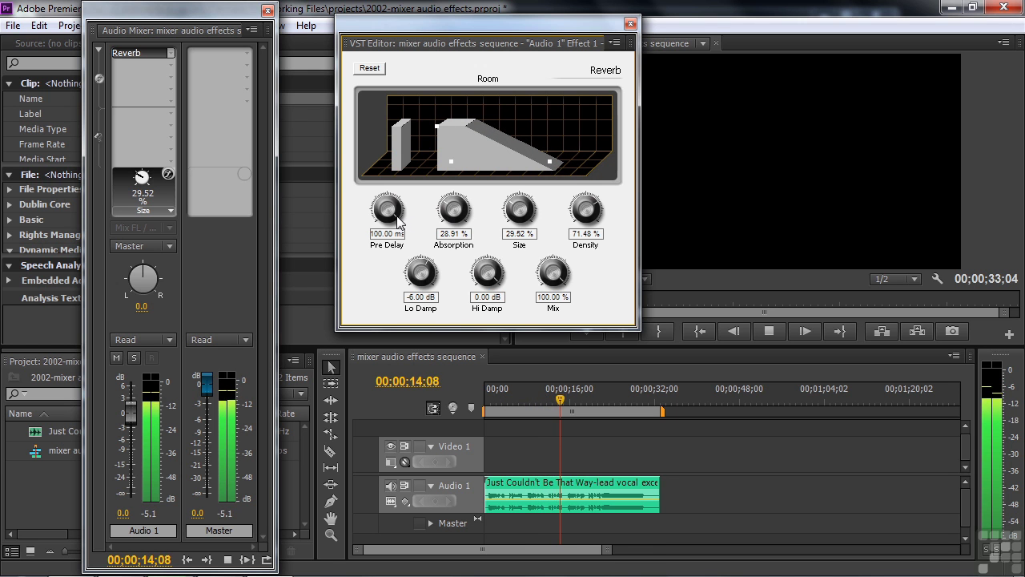
key("space")
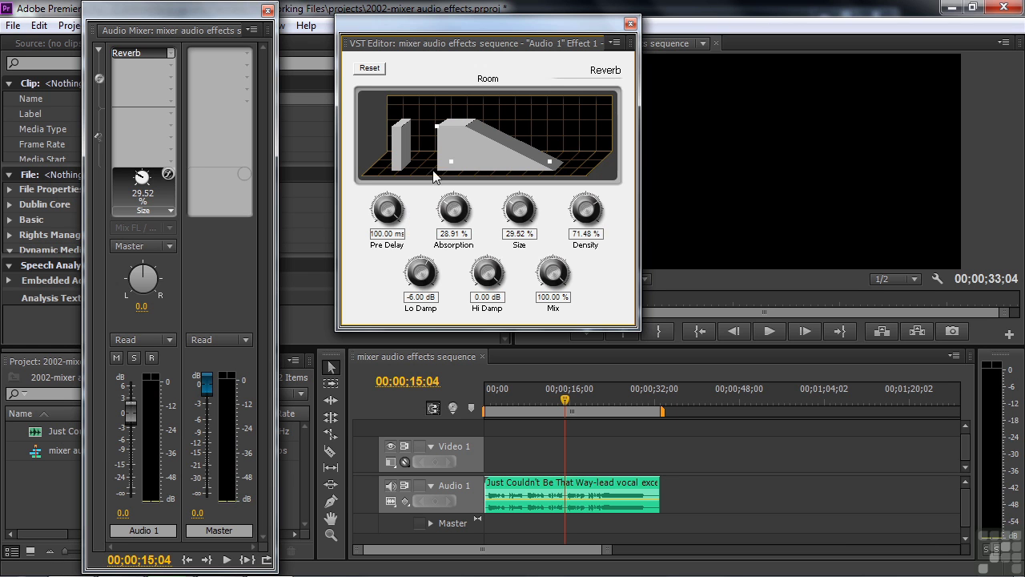
left_click(629, 25)
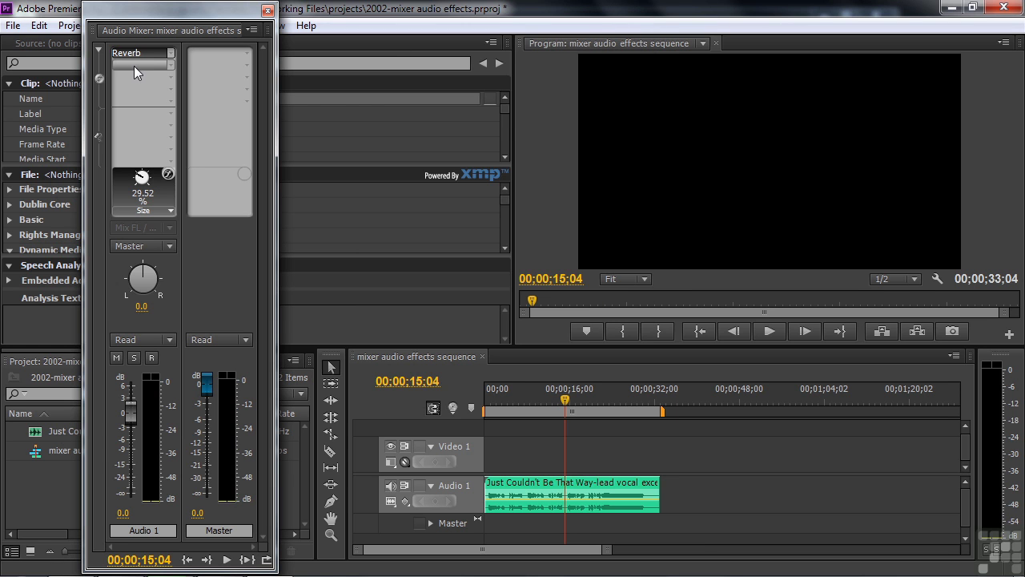
Replace Audio 1's Reverb with PitchShifter.
left_click(170, 54)
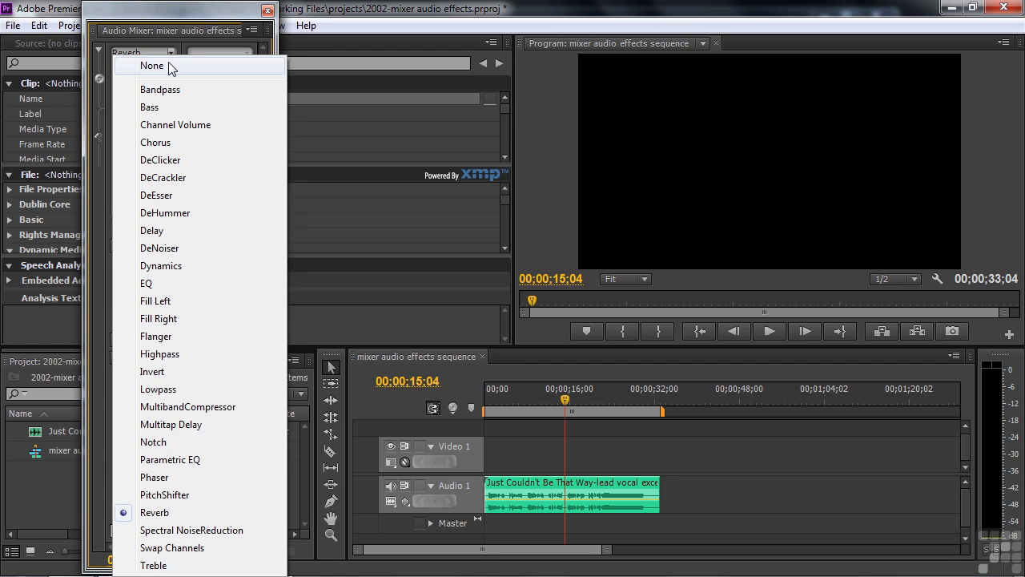
left_click(168, 64)
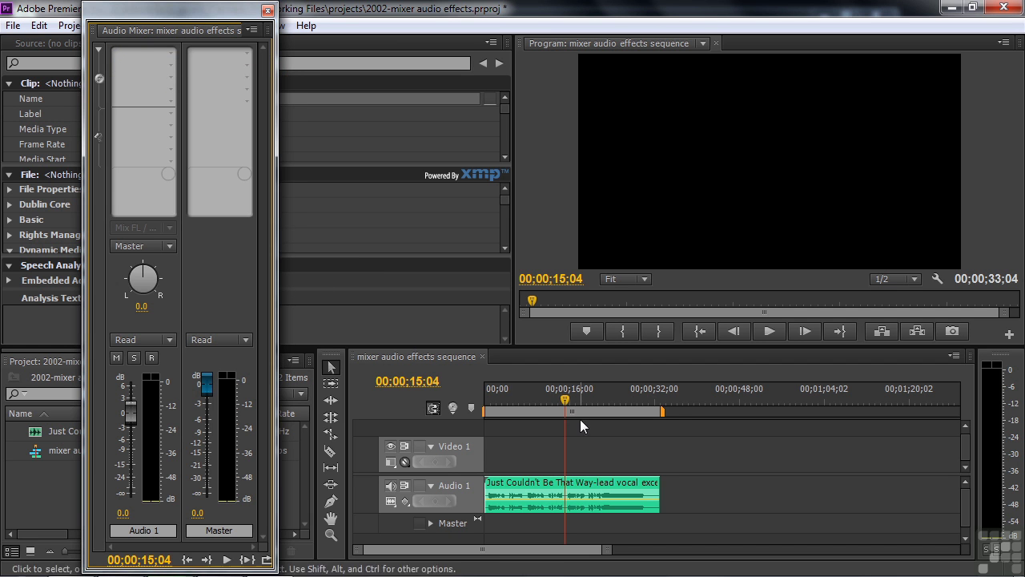
left_click_drag(566, 405, 490, 406)
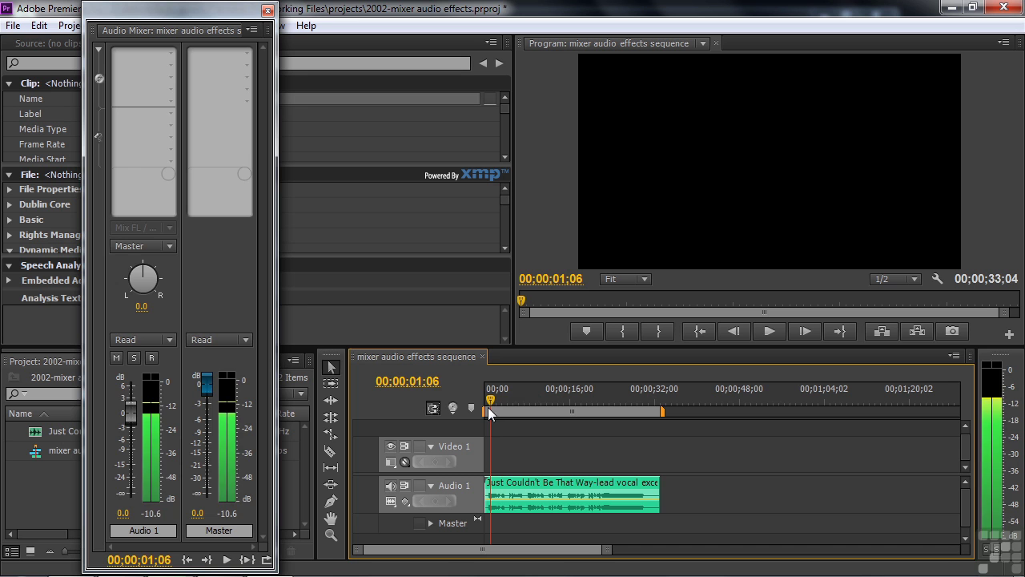
left_click(170, 52)
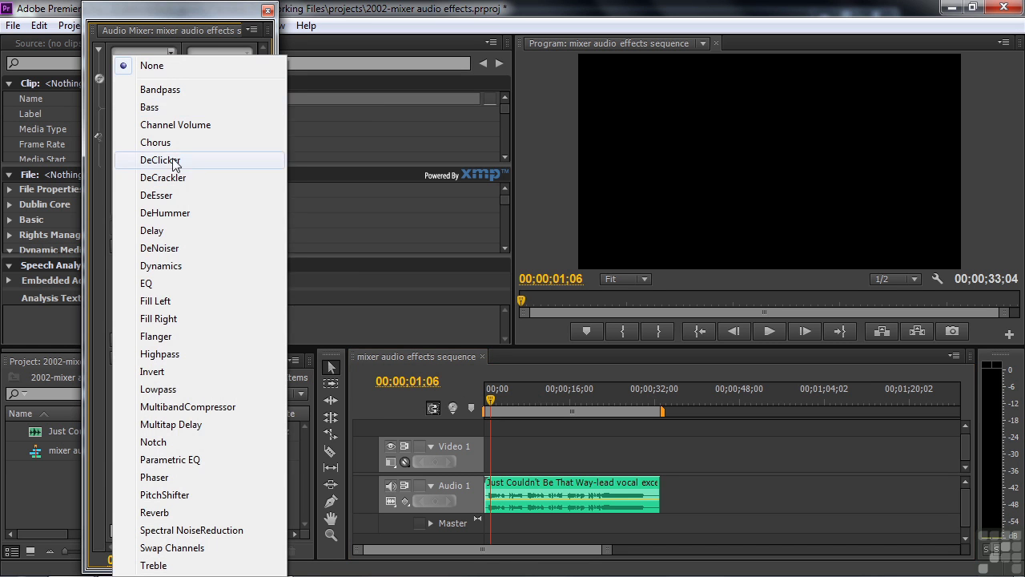
left_click(170, 494)
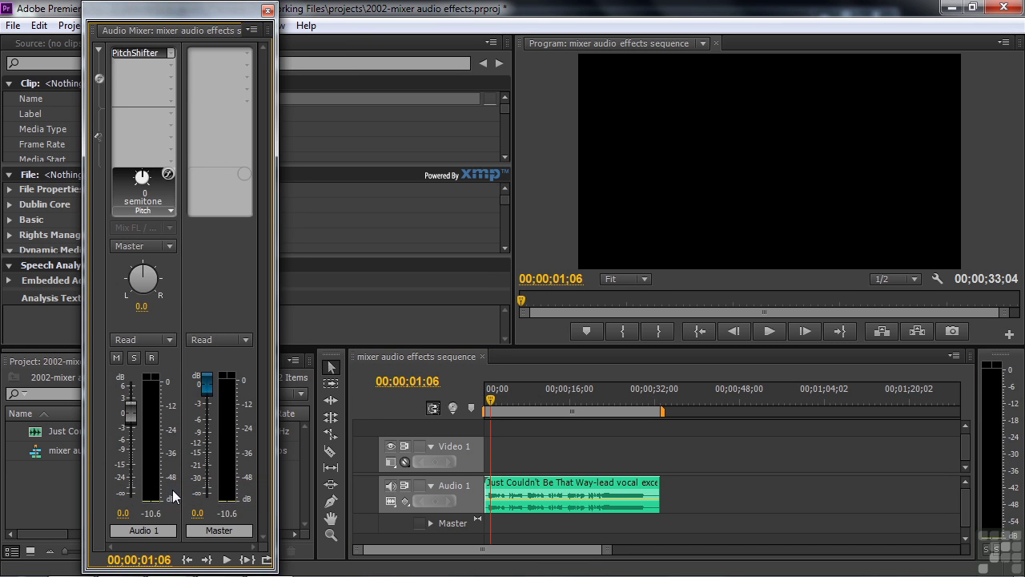
Apply the A third higher PitchShifter preset and play it back.
double_click(152, 56)
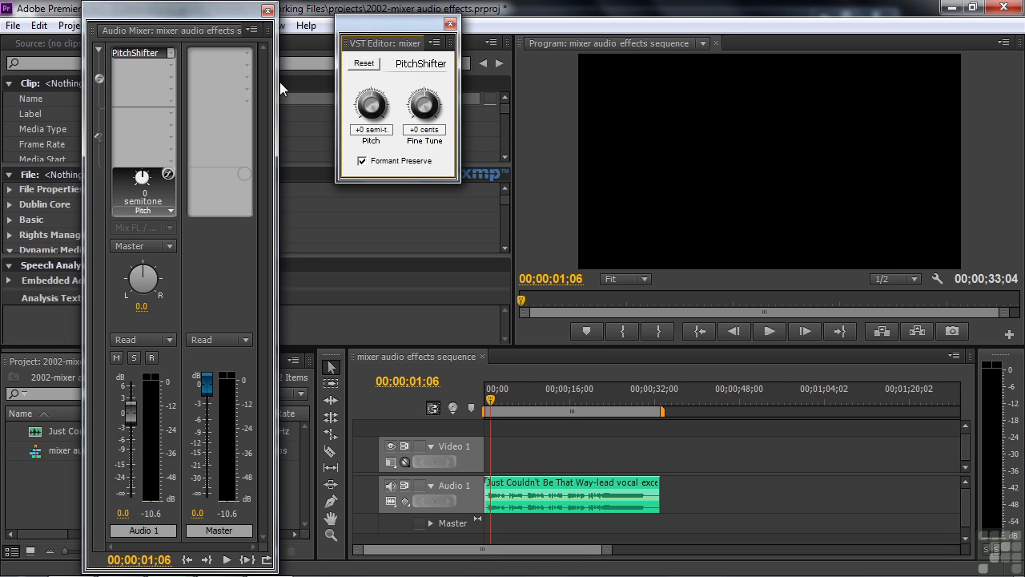
right_click(136, 52)
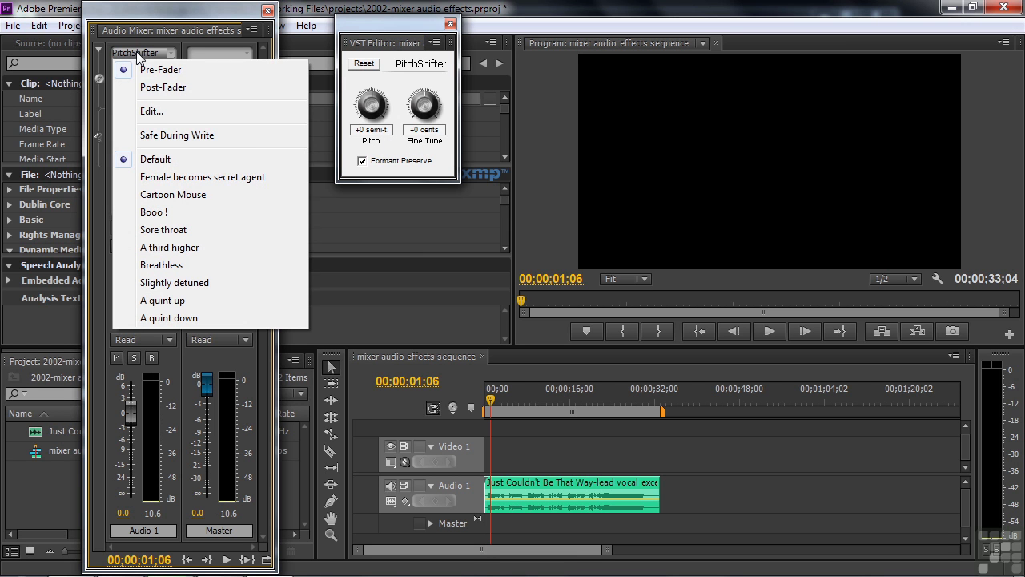
left_click(168, 248)
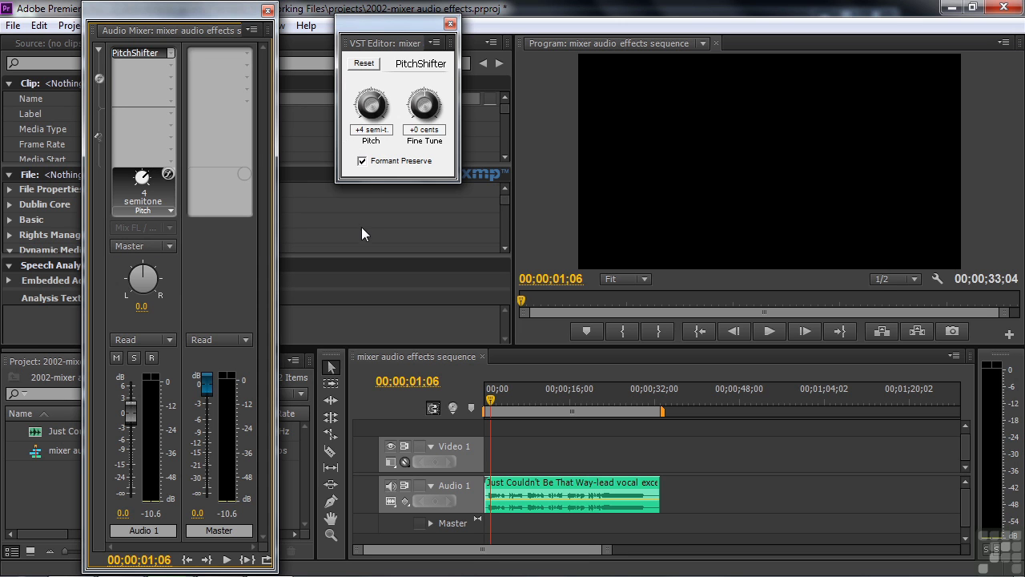
key("space")
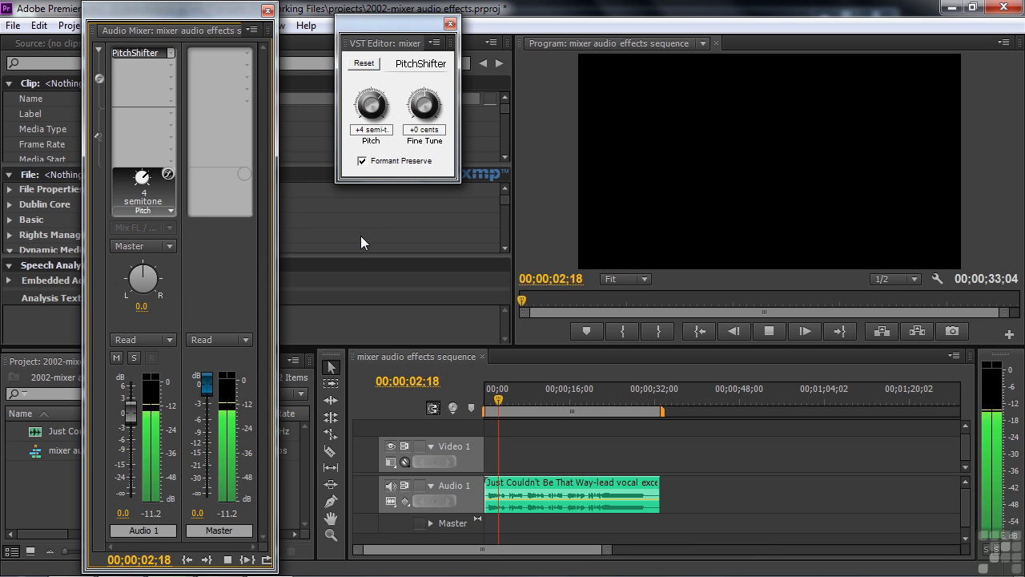
key("space")
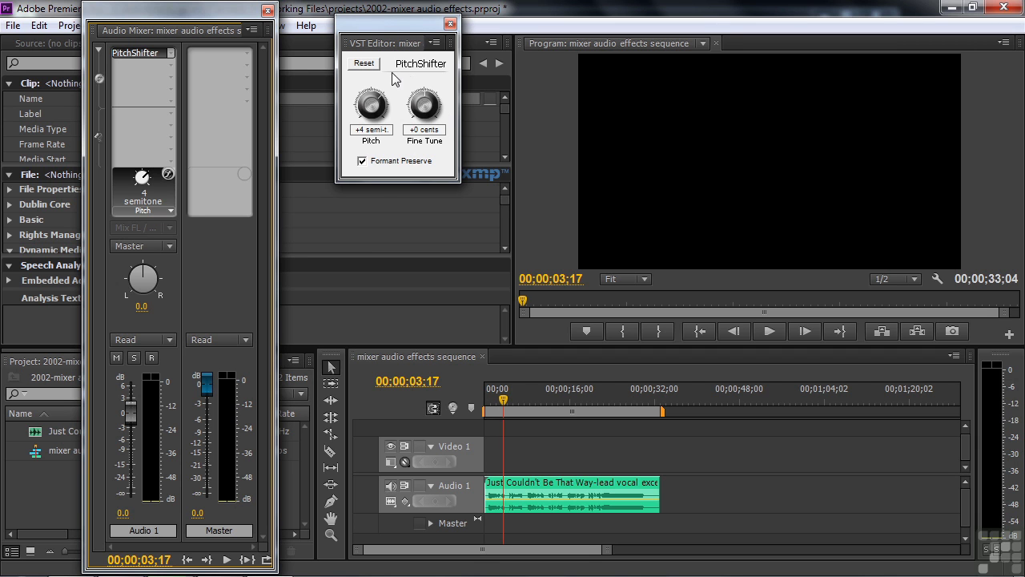
Switch to the Cartoon Mouse preset, keep Pitch on the knob, and close the editor.
right_click(130, 53)
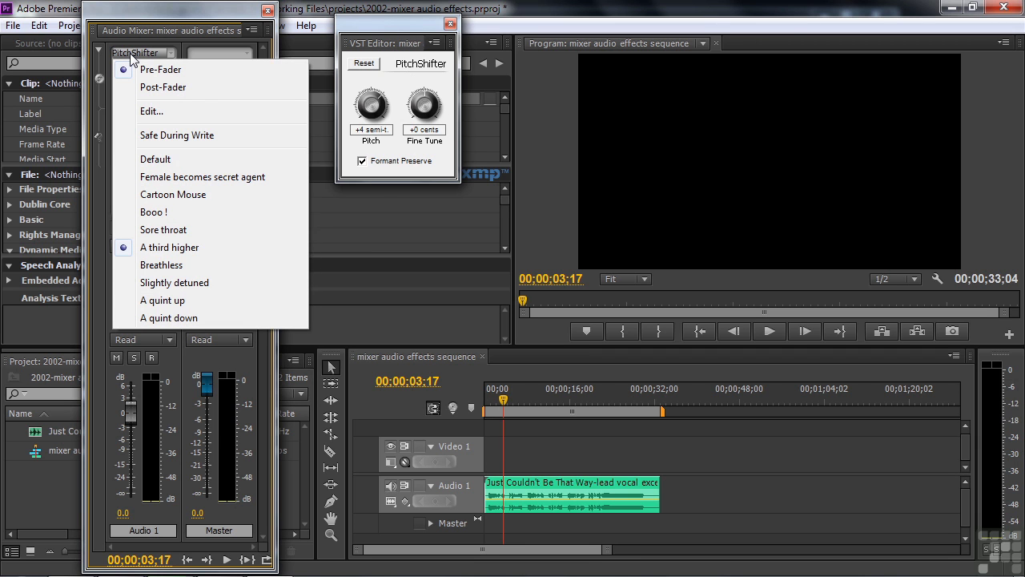
left_click(164, 193)
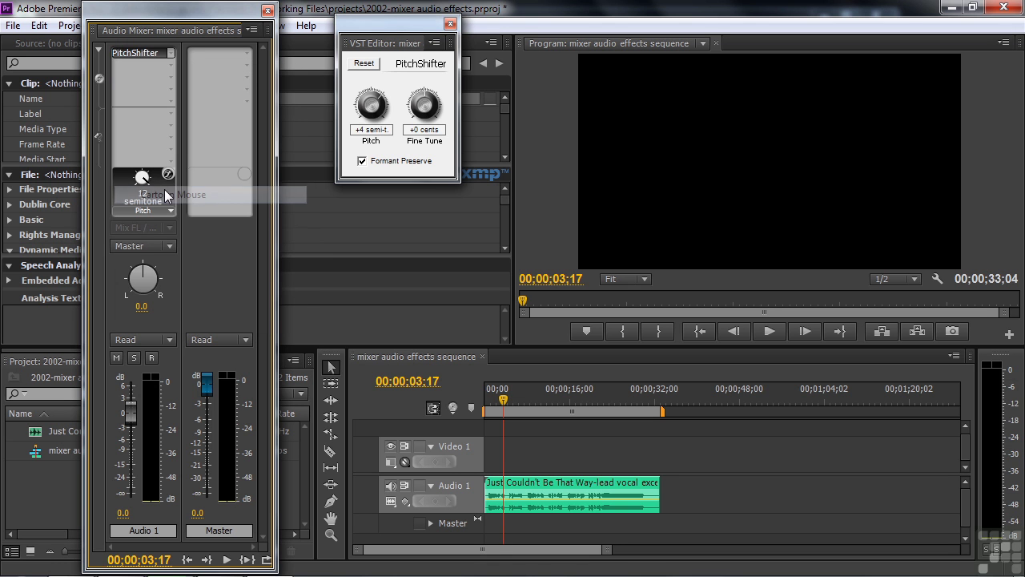
key("space")
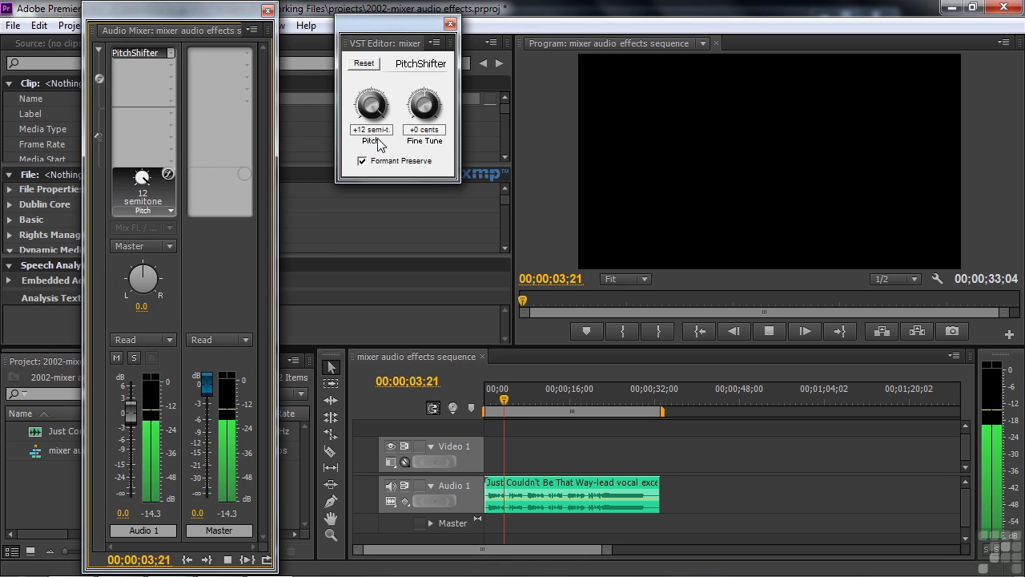
key("space")
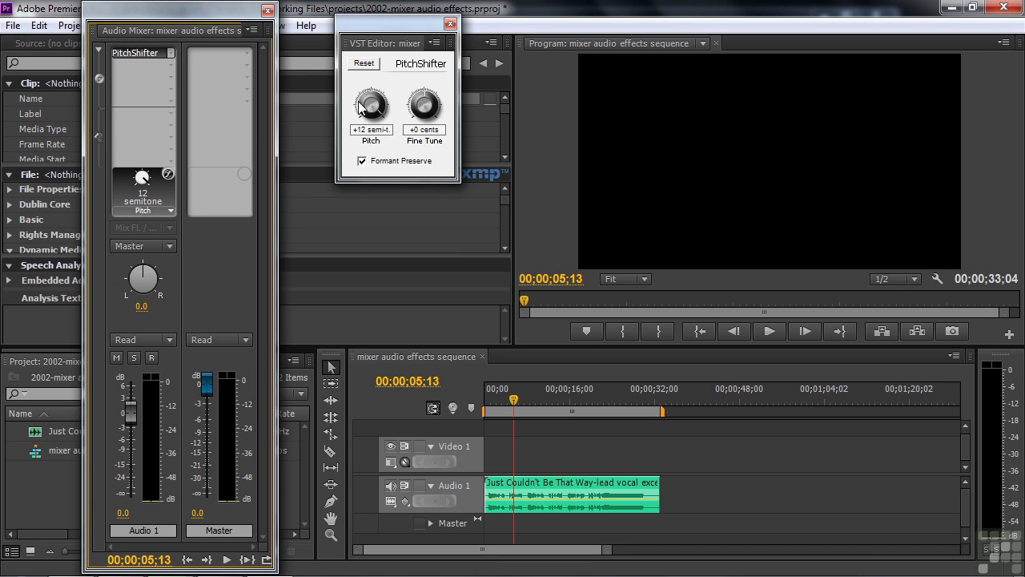
left_click(167, 211)
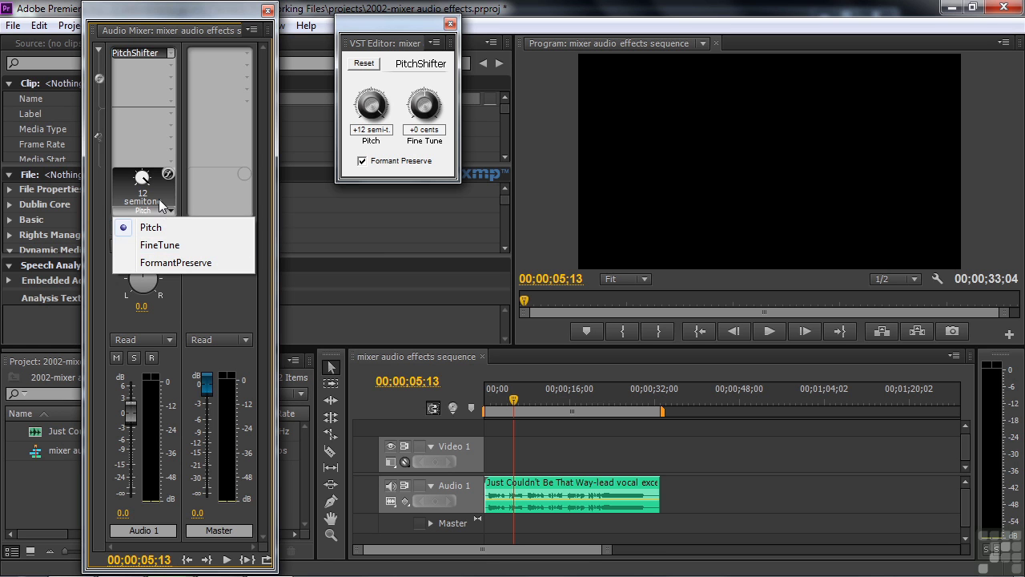
left_click(159, 199)
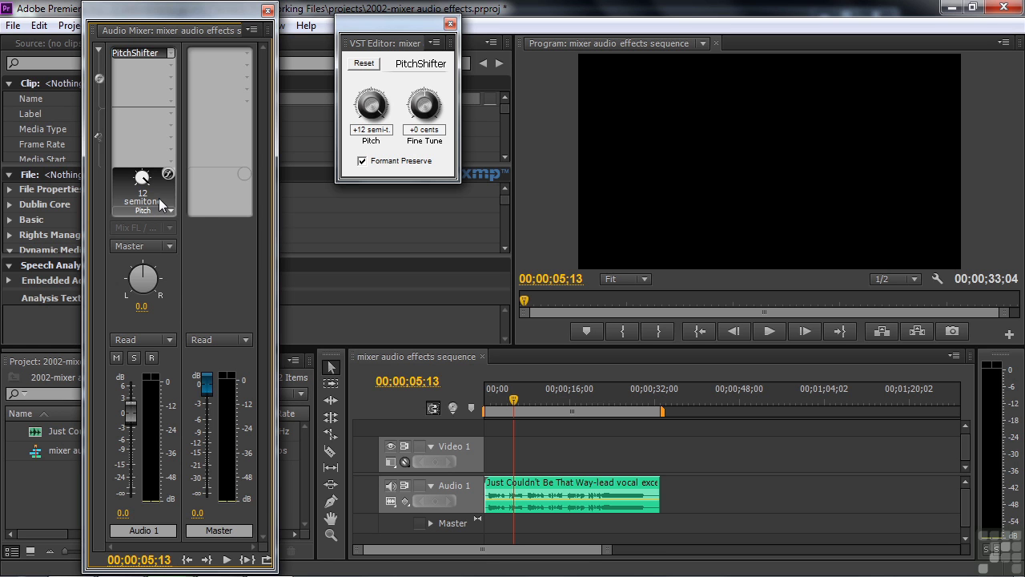
left_click(450, 23)
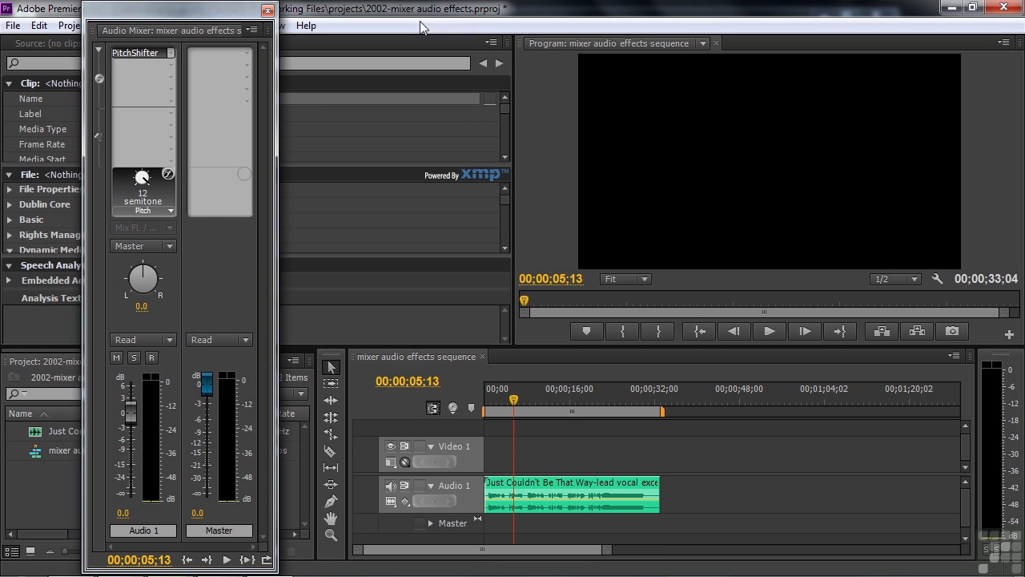
Swap PitchShifter for Multitap Delay and browse its knob parameters.
left_click(170, 53)
left_click(170, 65)
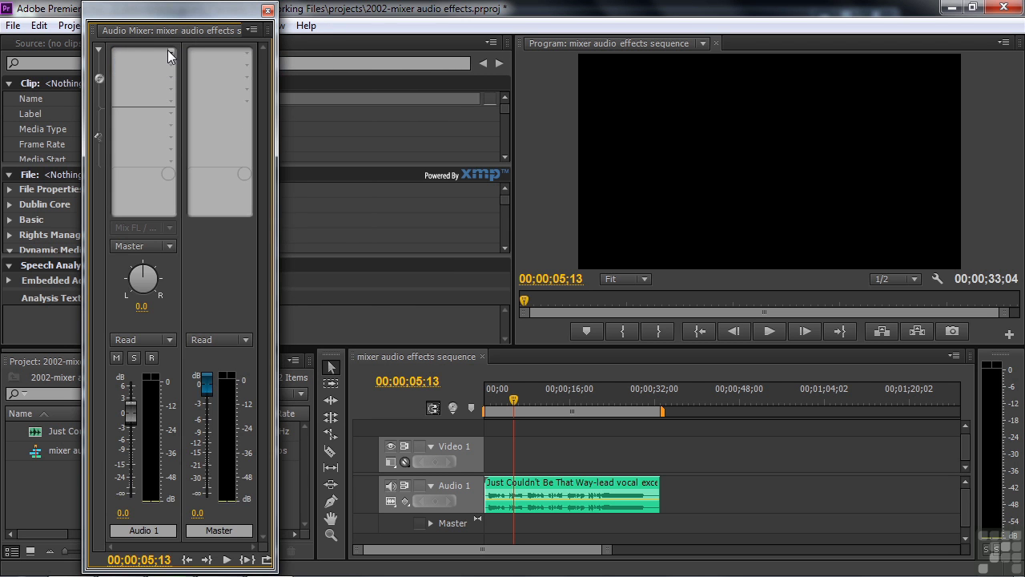
left_click(169, 52)
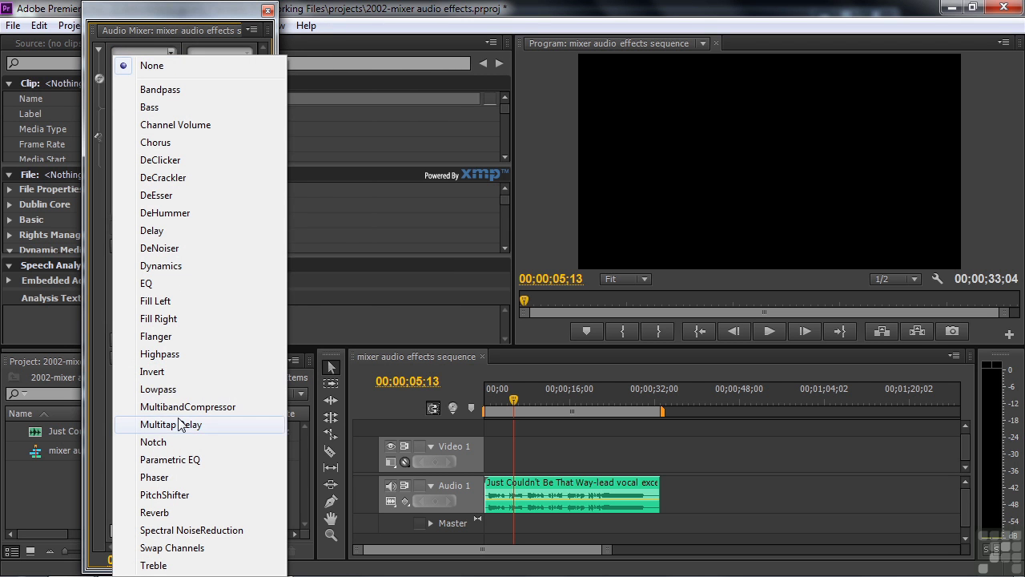
left_click(178, 424)
right_click(143, 52)
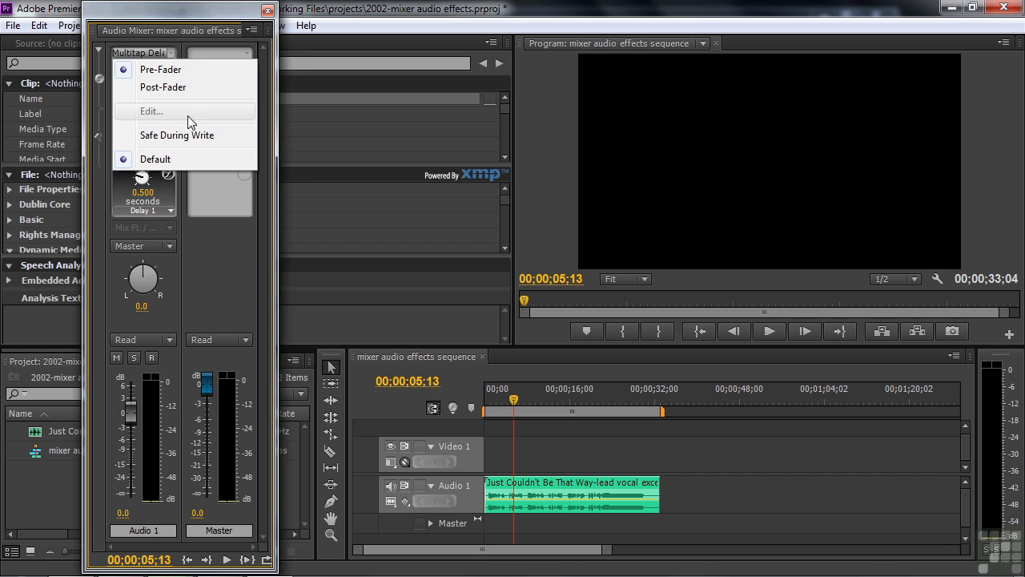
left_click(195, 16)
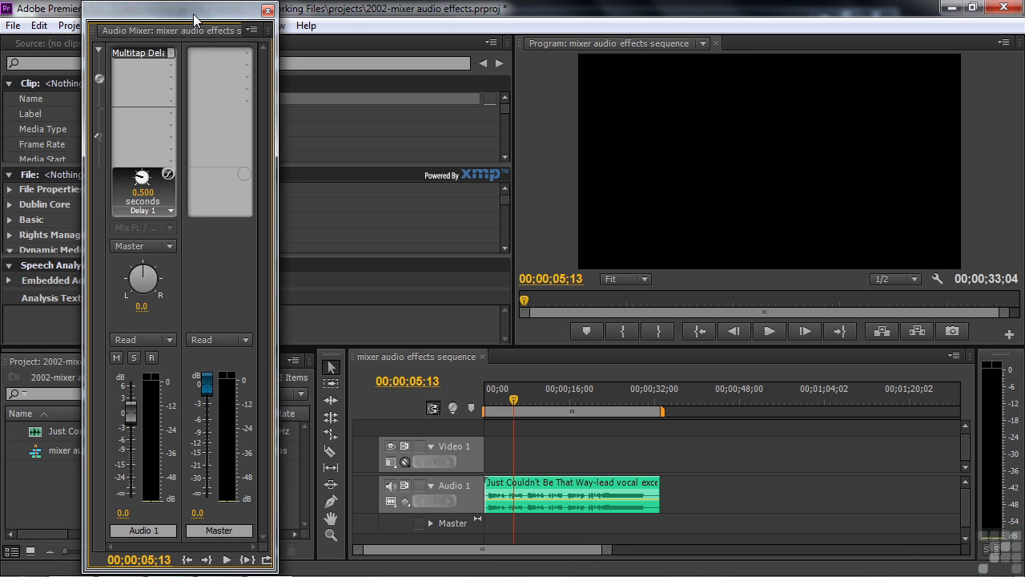
left_click(170, 208)
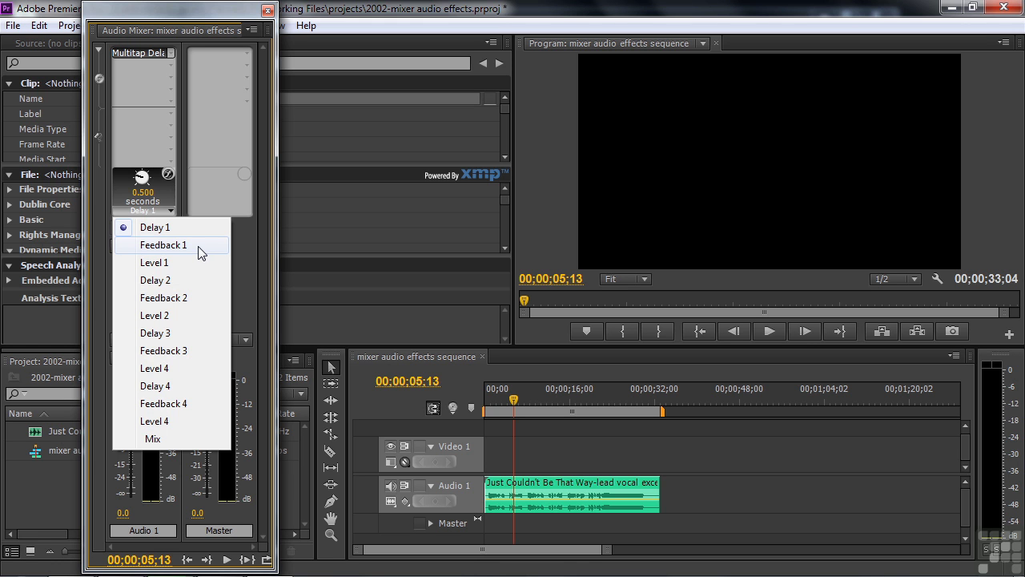
Remove Multitap Delay, leaving Audio 1's effect slot set to None.
left_click(172, 53)
left_click(167, 62)
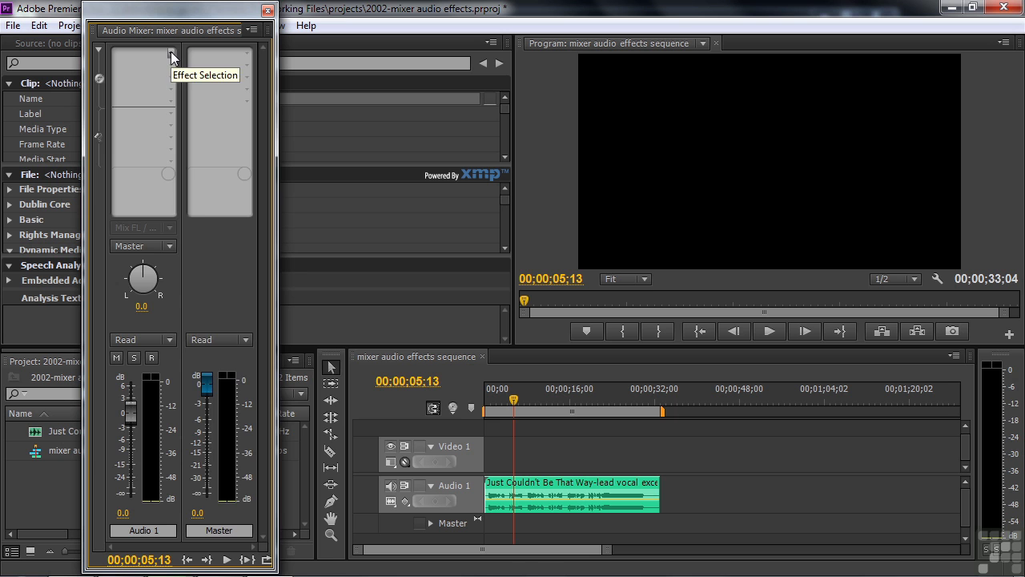
left_click(171, 52)
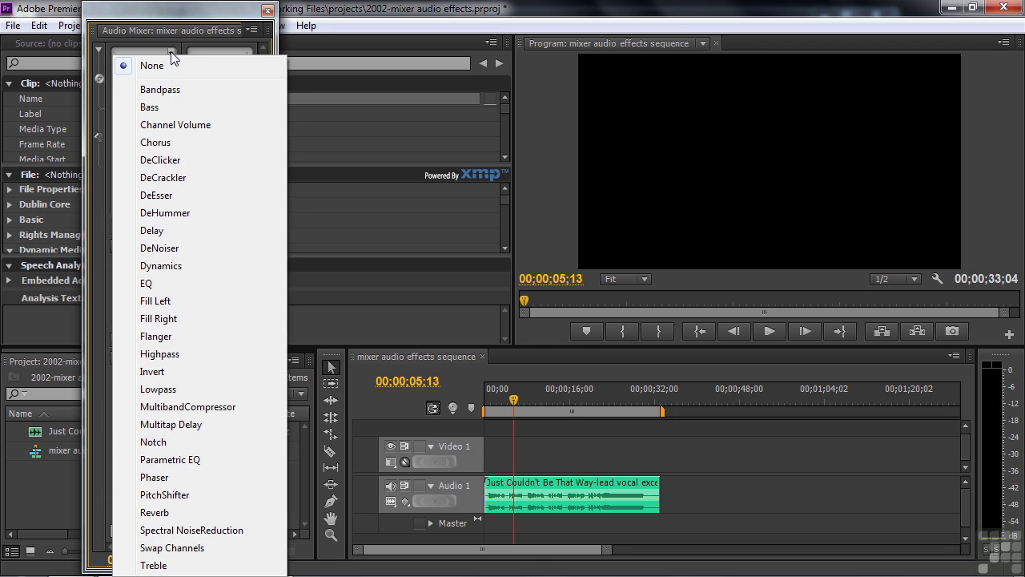
left_click(167, 282)
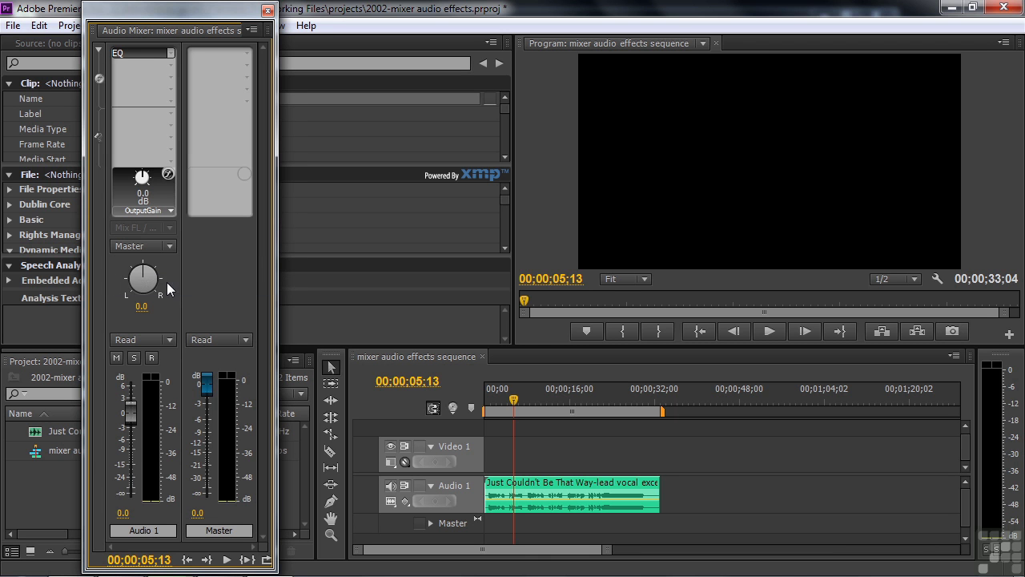
right_click(149, 51)
left_click(151, 111)
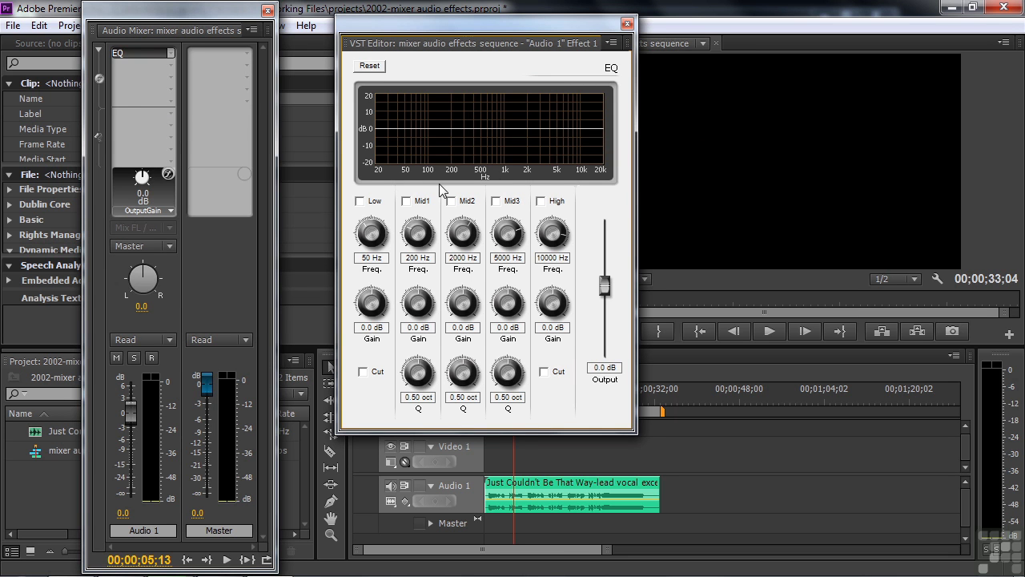
right_click(136, 55)
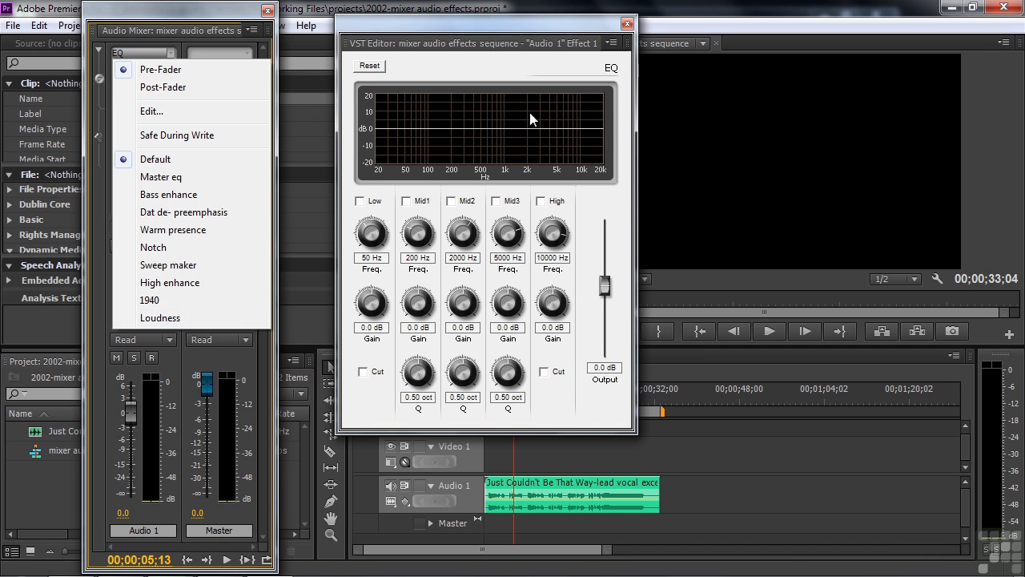
left_click(160, 317)
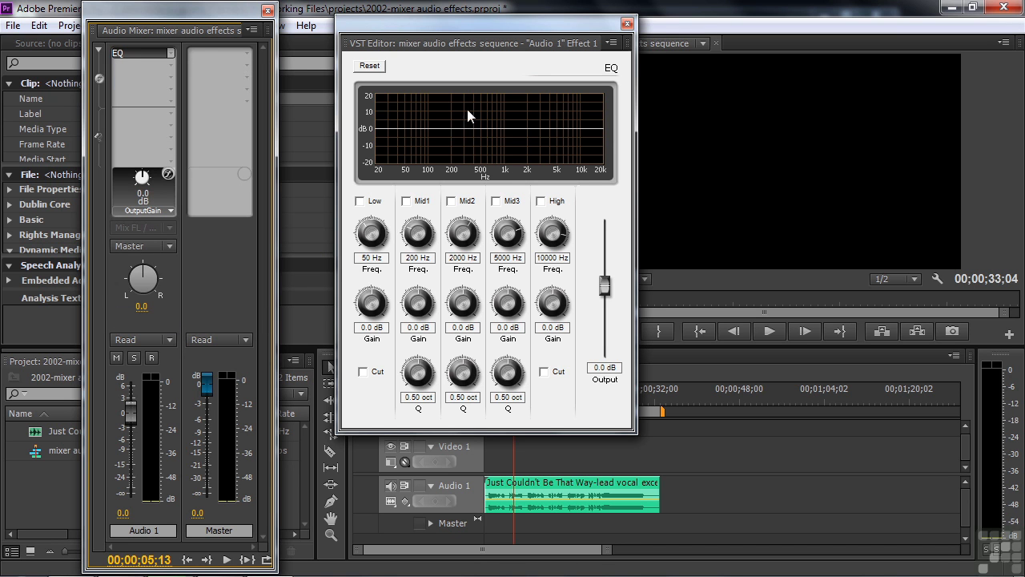
right_click(150, 52)
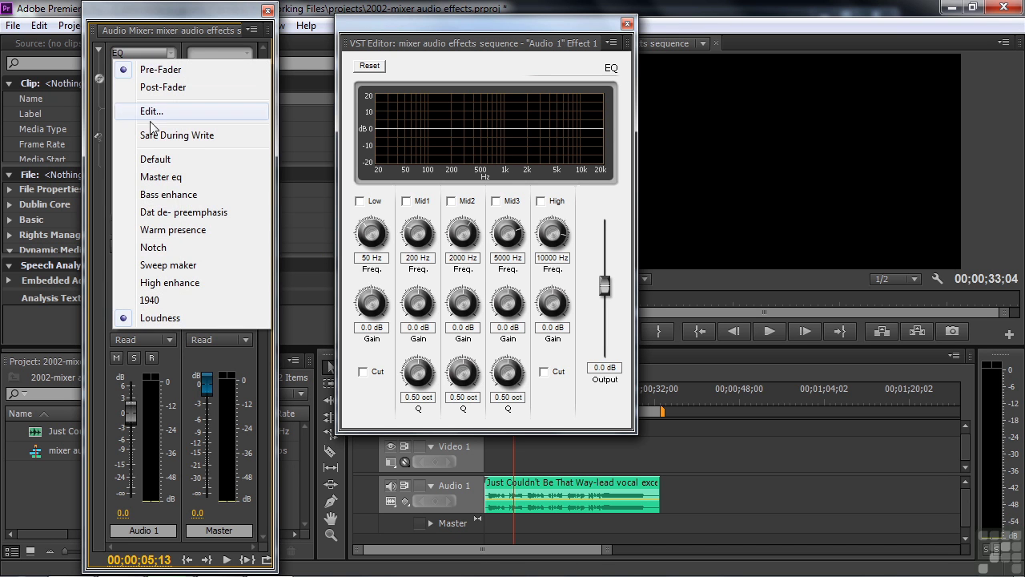
left_click(181, 299)
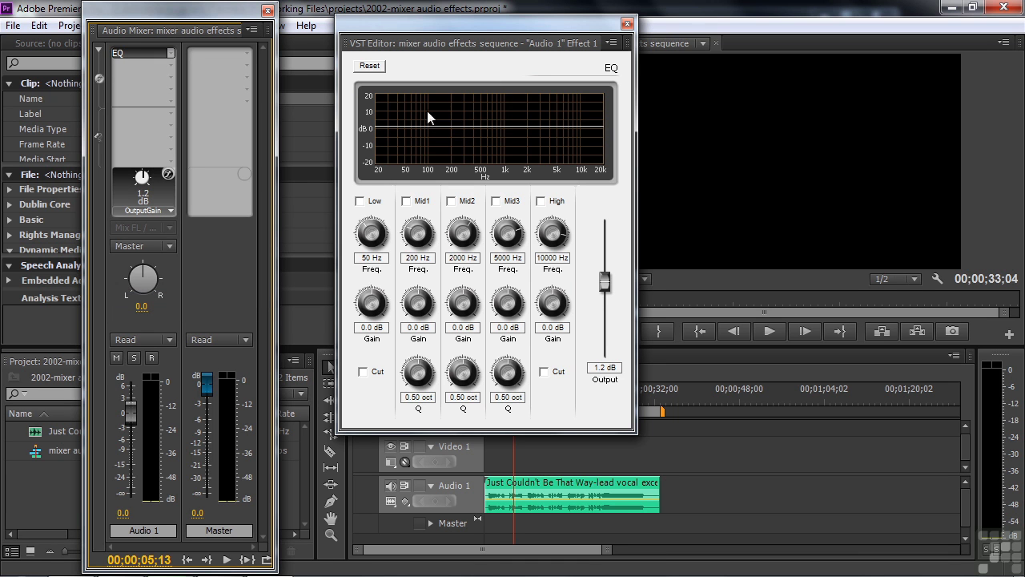
key("space")
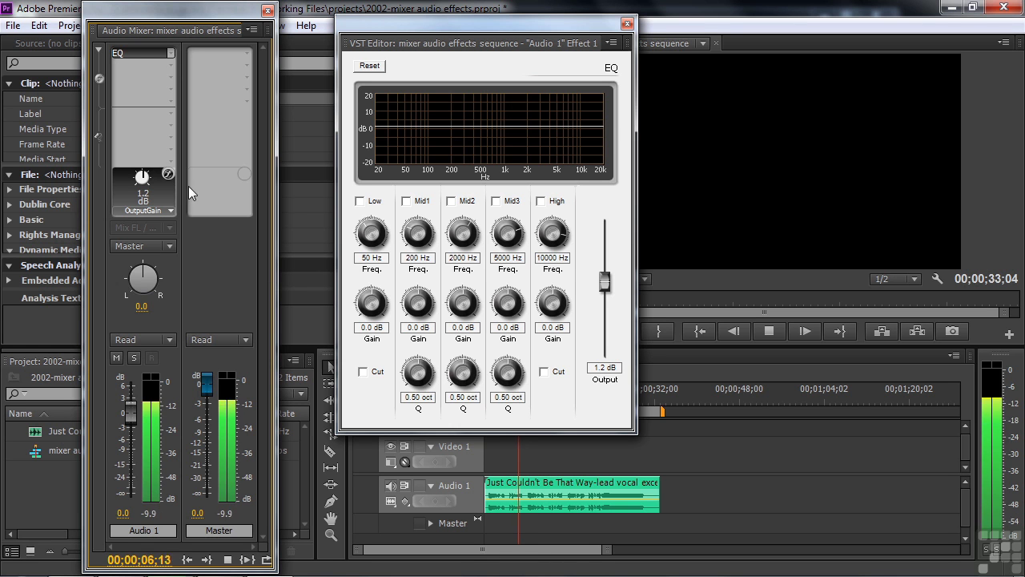
key("space")
left_click(140, 54)
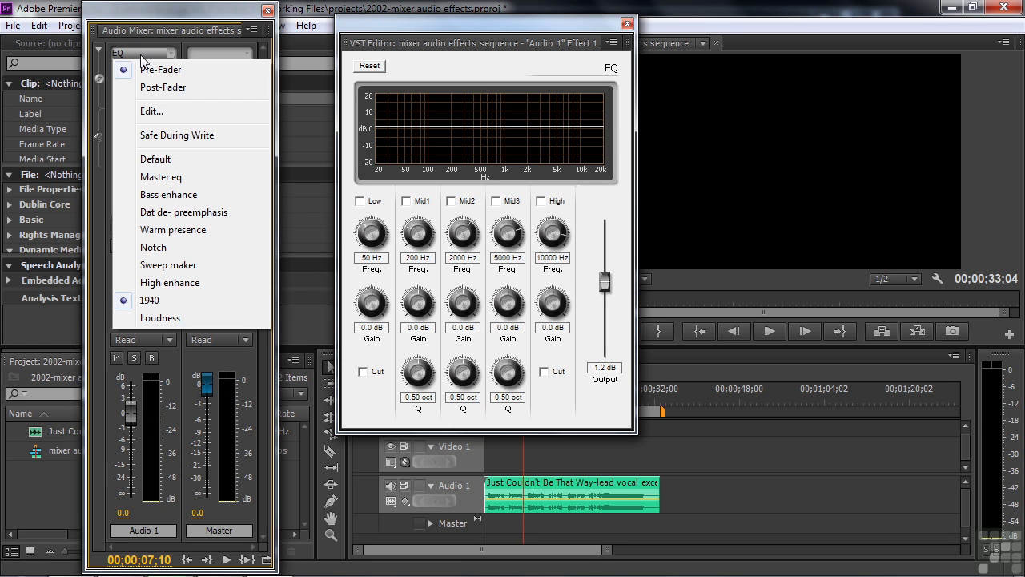
left_click(170, 178)
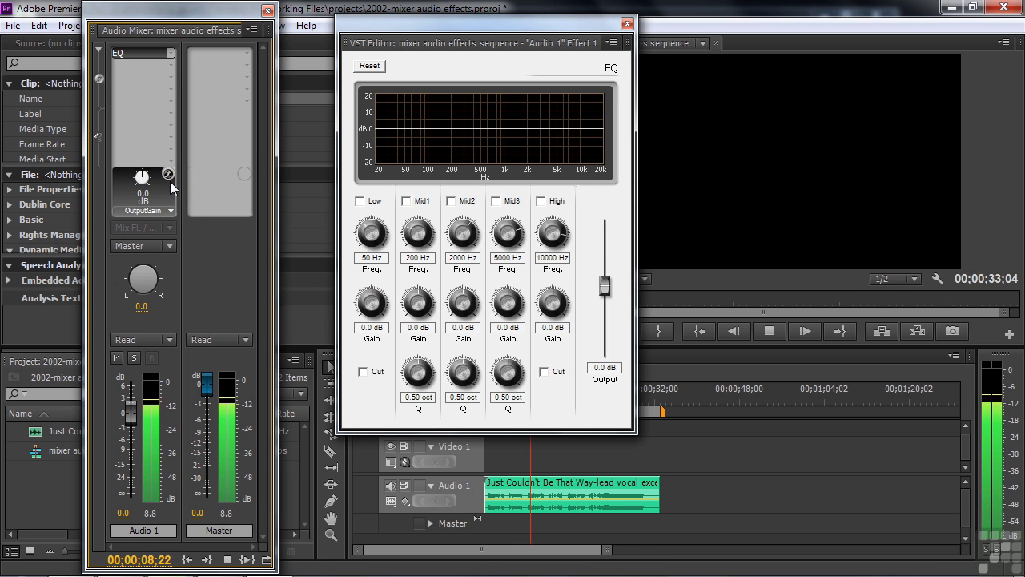
left_click(170, 179)
left_click(141, 52)
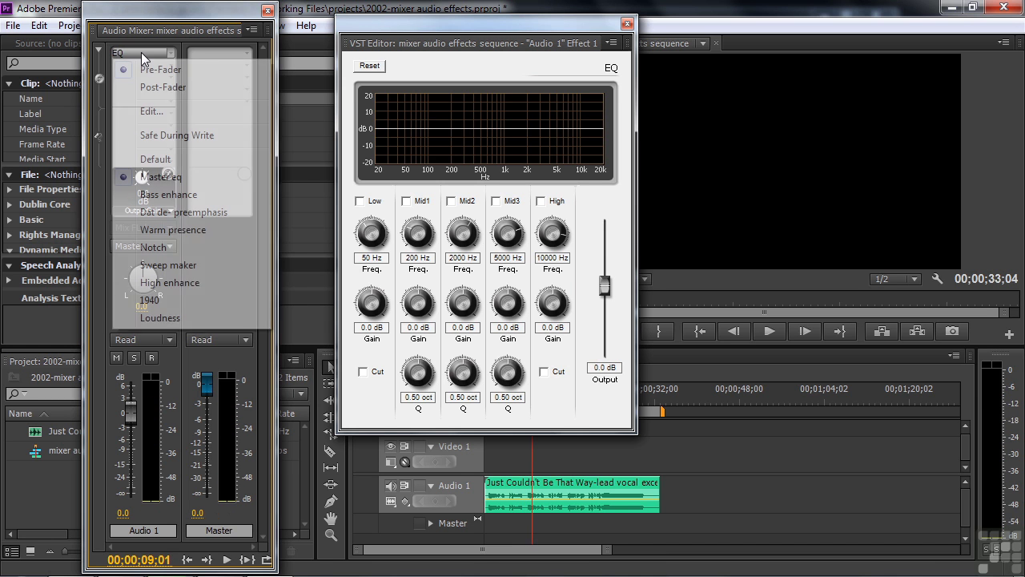
left_click(169, 229)
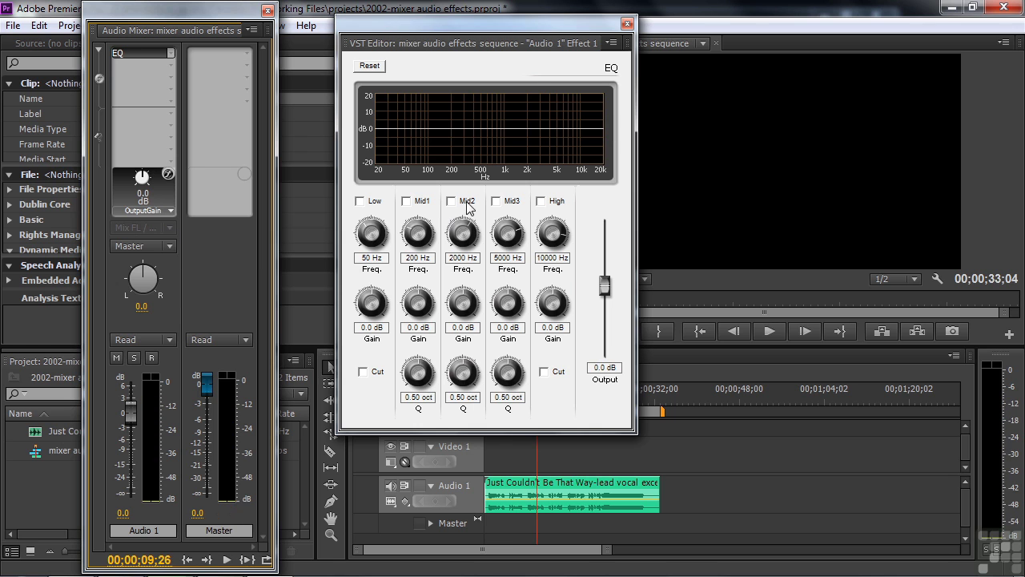
left_click_drag(531, 27, 523, 27)
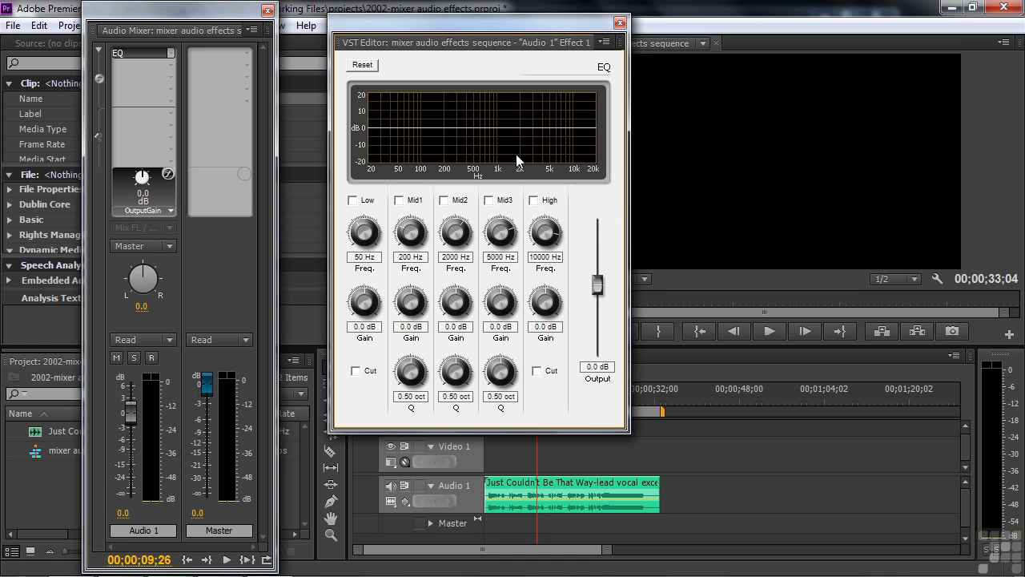
Enable and boost the EQ's Low band to 5.5 dB and High band to 6.8 dB.
left_click(353, 200)
left_click_drag(397, 129, 397, 124)
left_click(533, 200)
left_click_drag(572, 128, 575, 115)
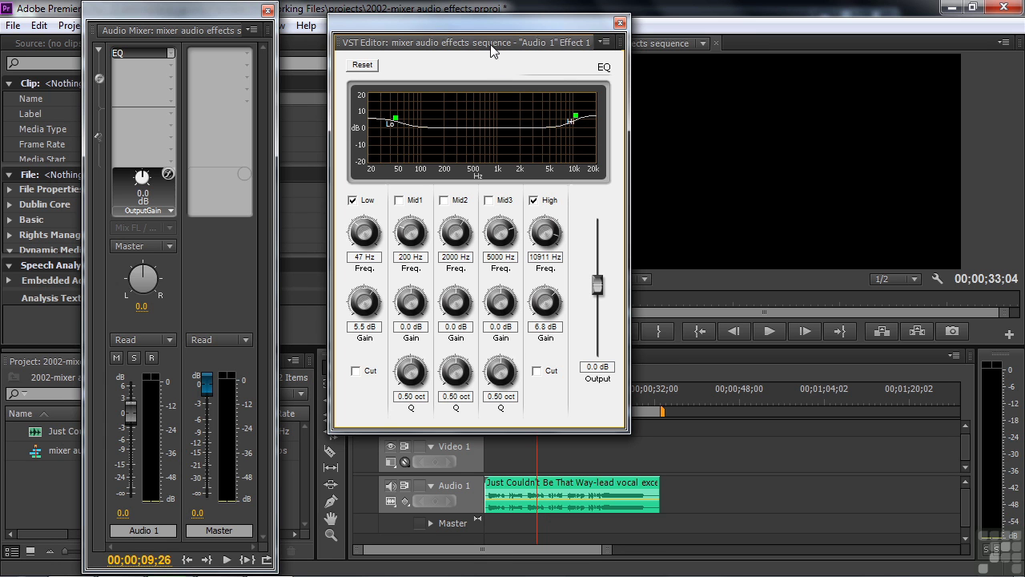
key("space")
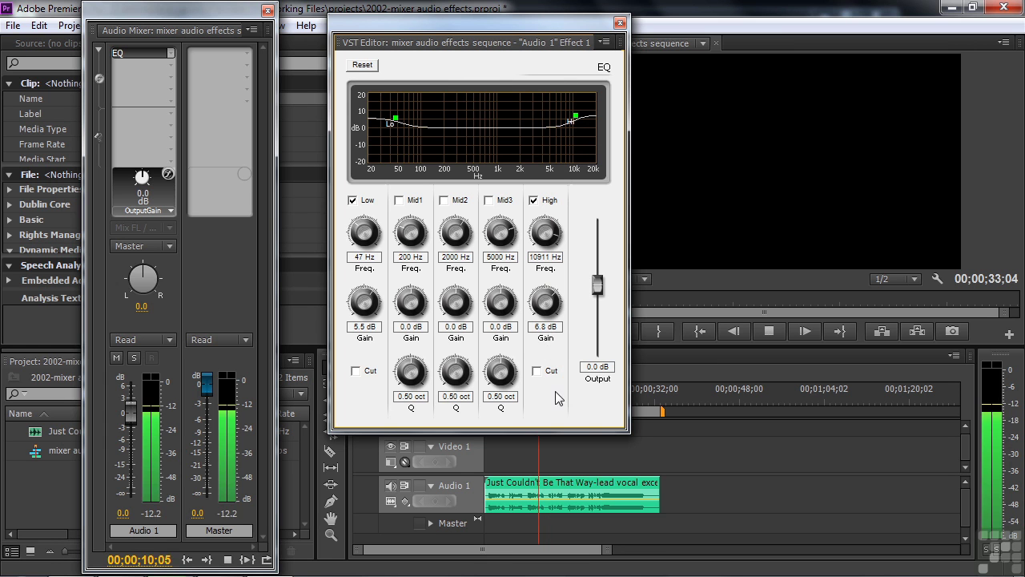
Enable Mid2 and boost it to 5.9 dB, then close the EQ editor.
left_click(444, 200)
mouse_move(529, 128)
left_mouse_down()
mouse_move(540, 130)
mouse_move(524, 130)
mouse_move(516, 109)
mouse_move(508, 130)
mouse_move(510, 122)
left_mouse_up()
key("space")
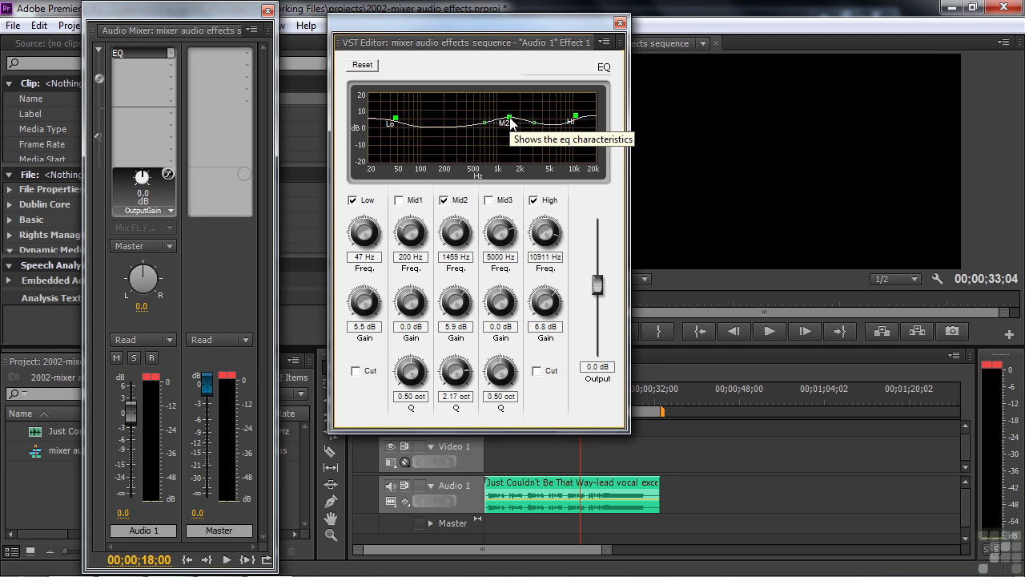
left_click(621, 23)
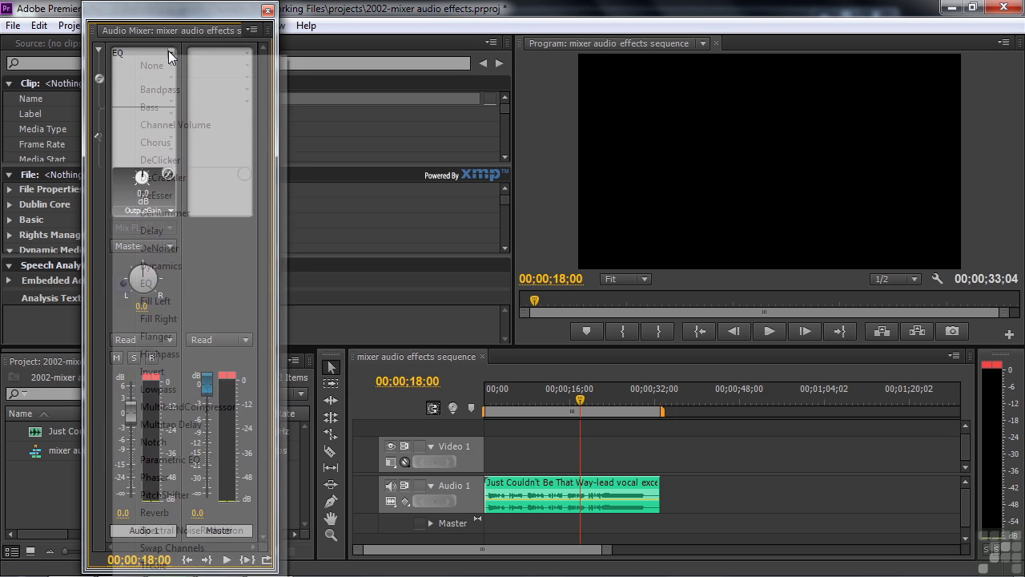
Swap the EQ for Chorus, open its editor and audition it from about 4 seconds.
left_click(174, 141)
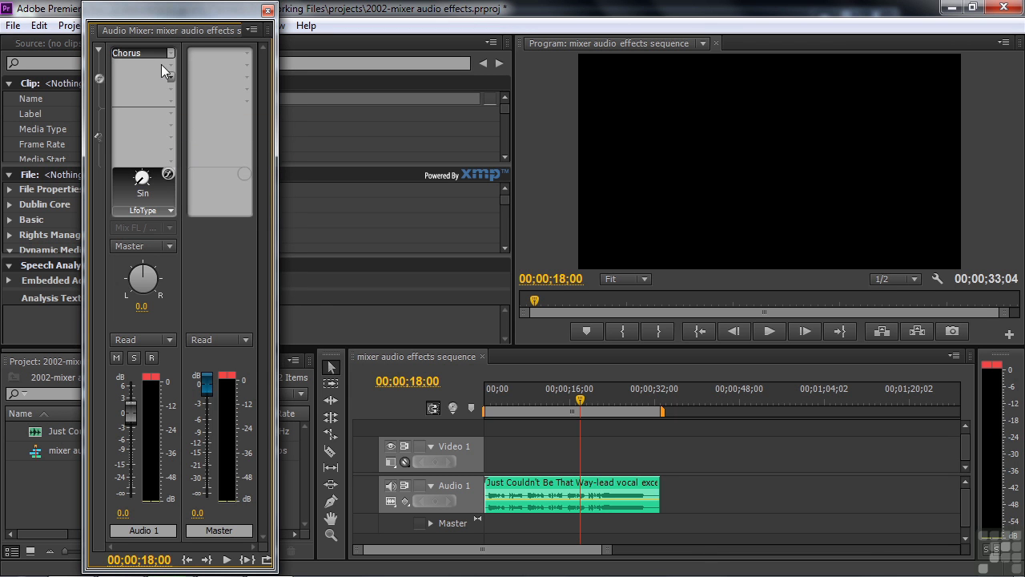
right_click(156, 56)
left_click(152, 111)
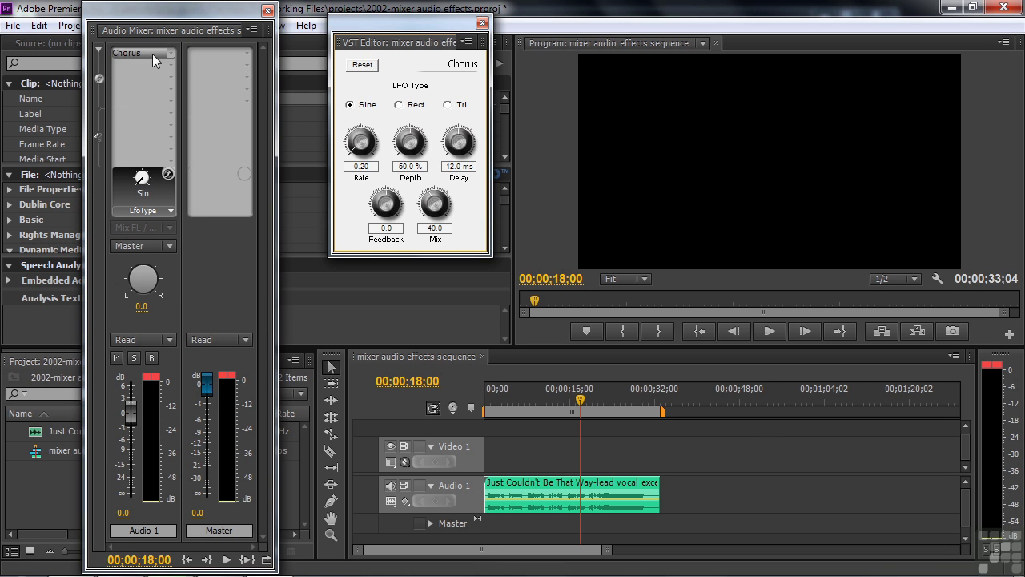
left_click_drag(587, 402, 503, 414)
key("space")
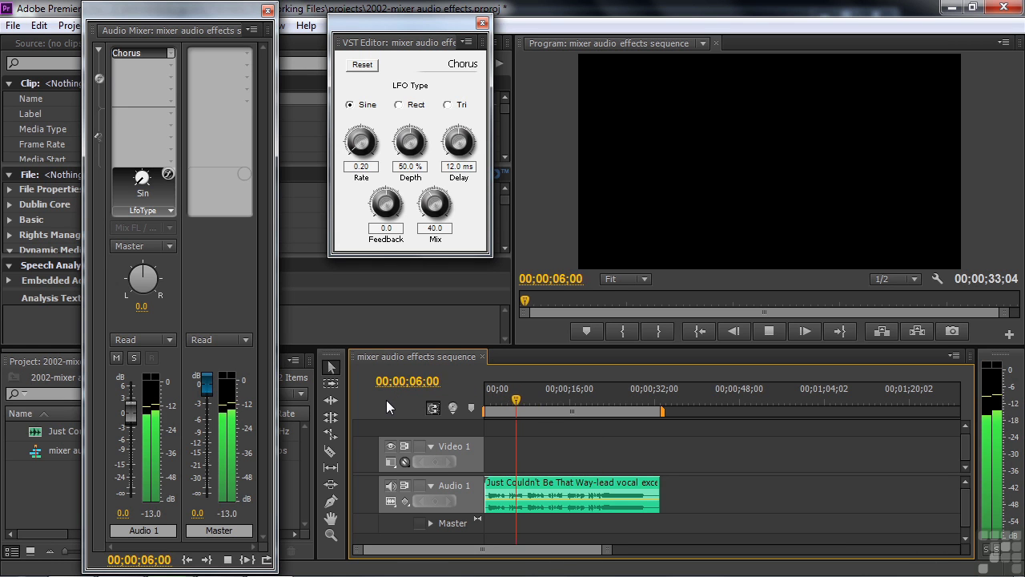
key("space")
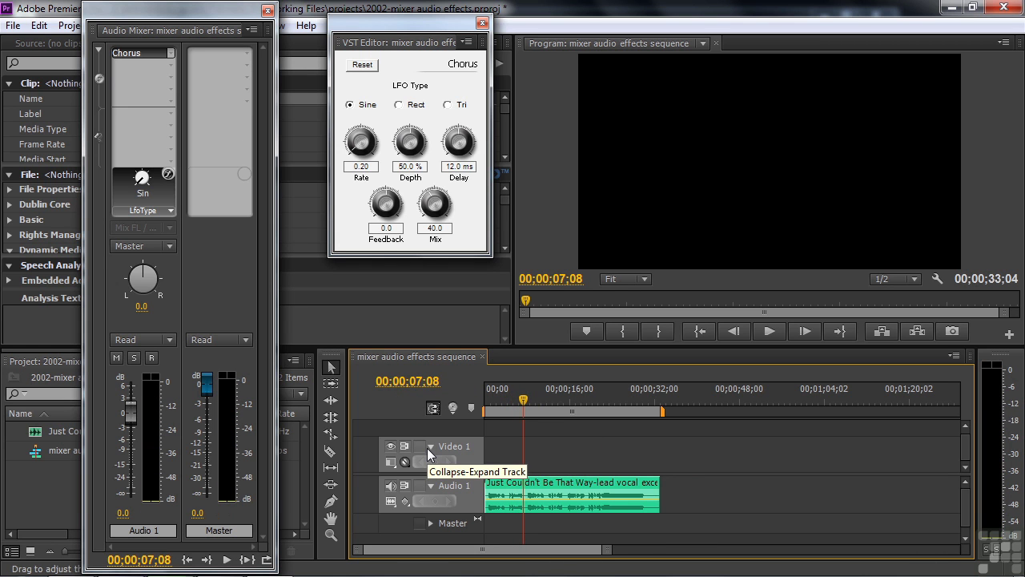
Apply the negative Chorus preset and play it back.
right_click(147, 53)
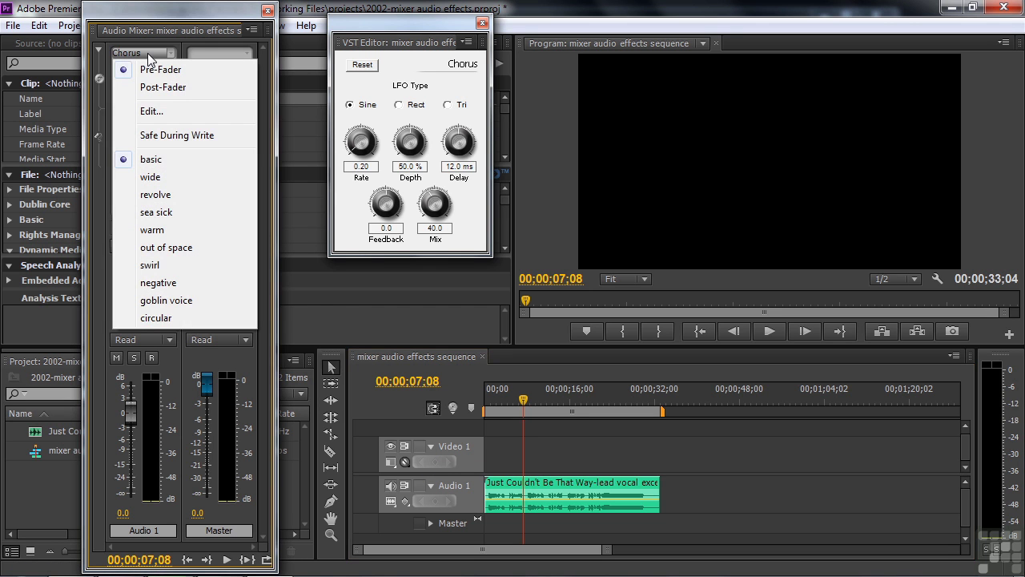
left_click(174, 283)
key("space")
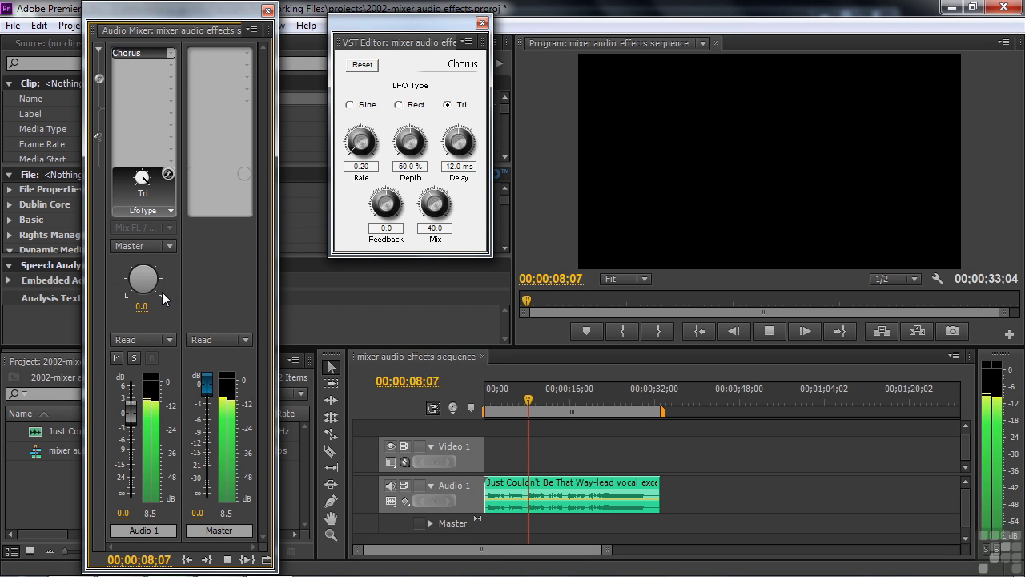
key("space")
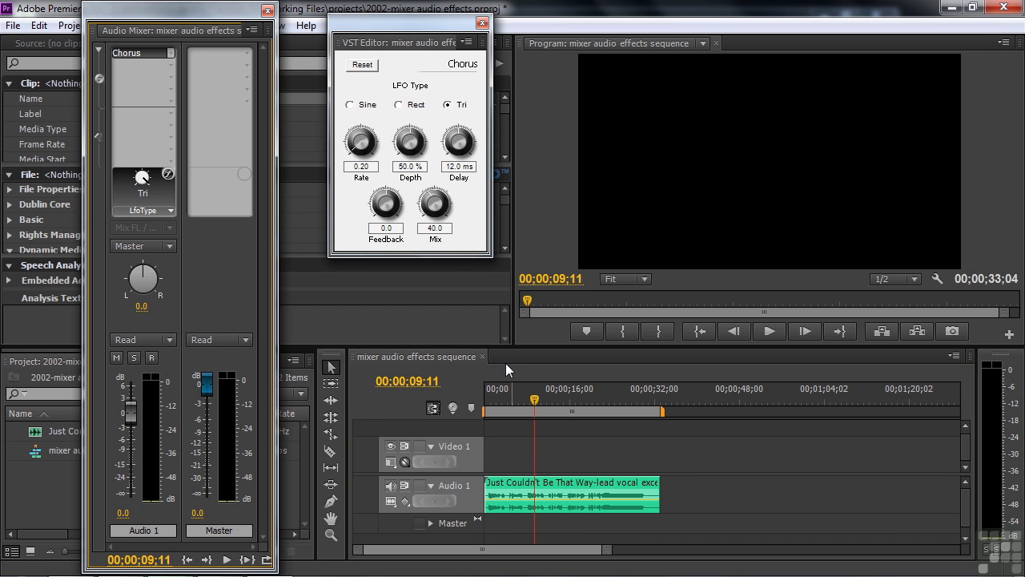
Bring Audio 1's Chorus Rate to 3.90 and preview the sequence from about 00;00;06;28.
left_click(358, 142)
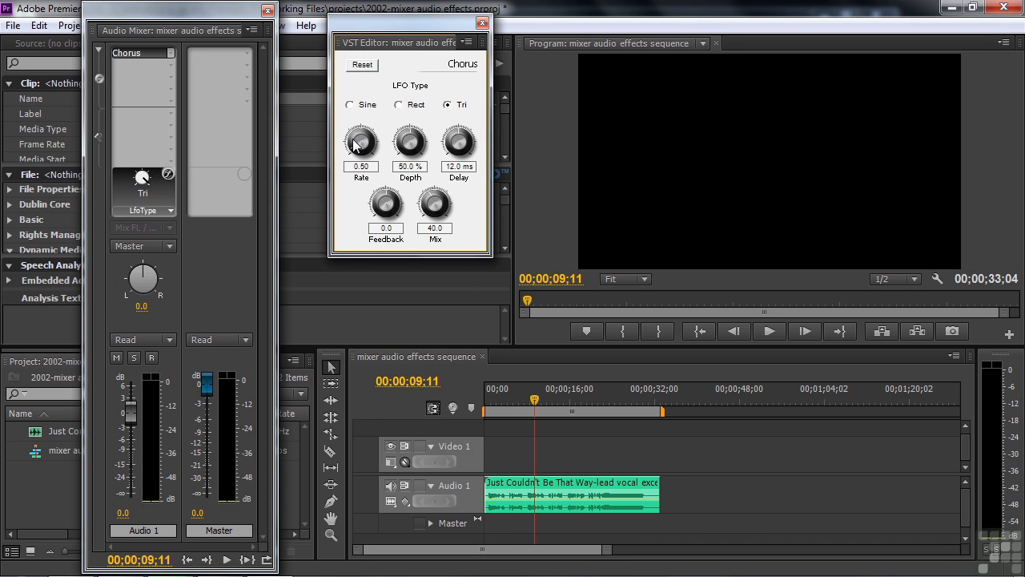
key("space")
left_click_drag(357, 142, 398, 136)
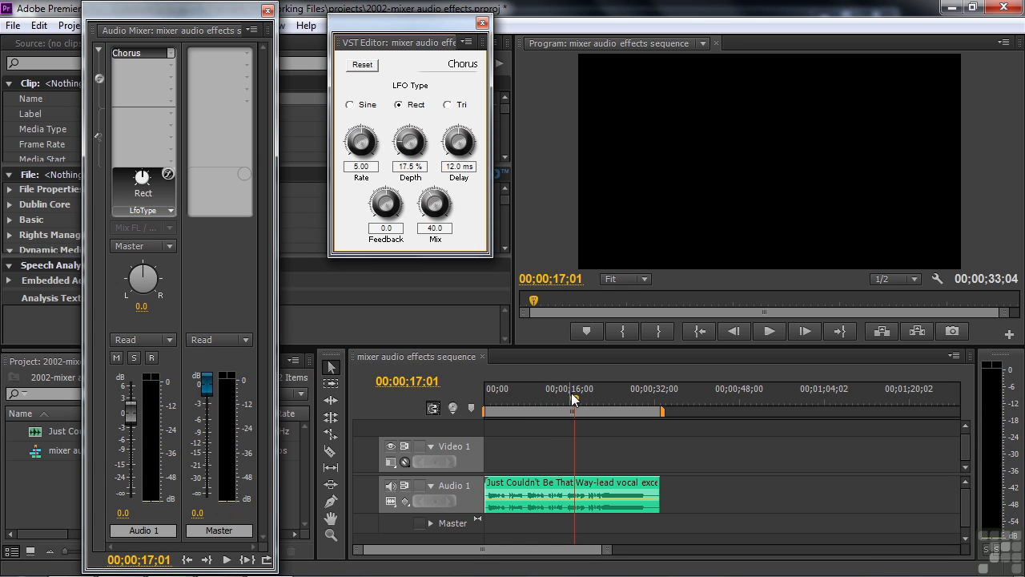
left_click_drag(571, 392, 520, 412)
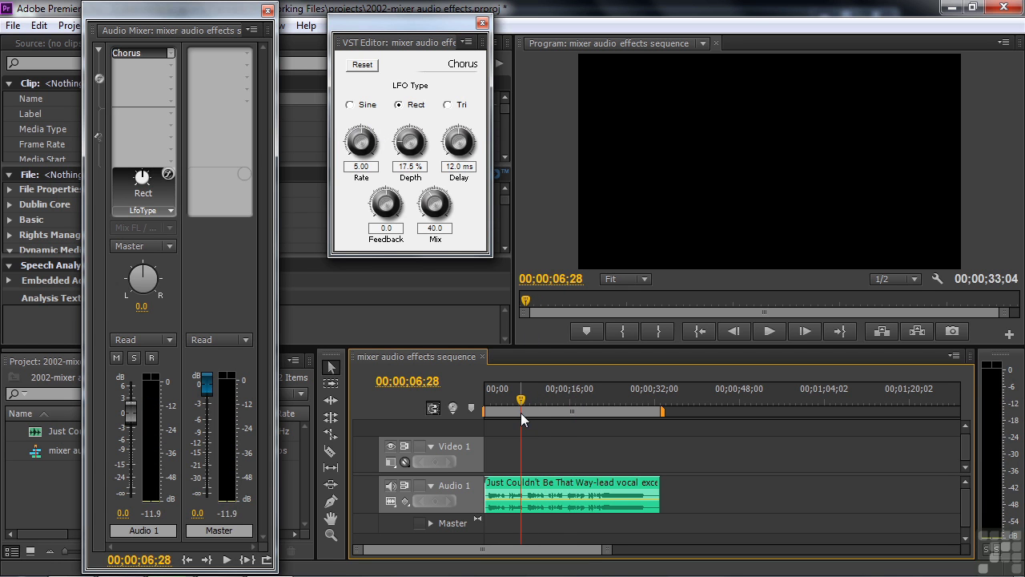
left_click_drag(362, 136, 471, 219)
key("space")
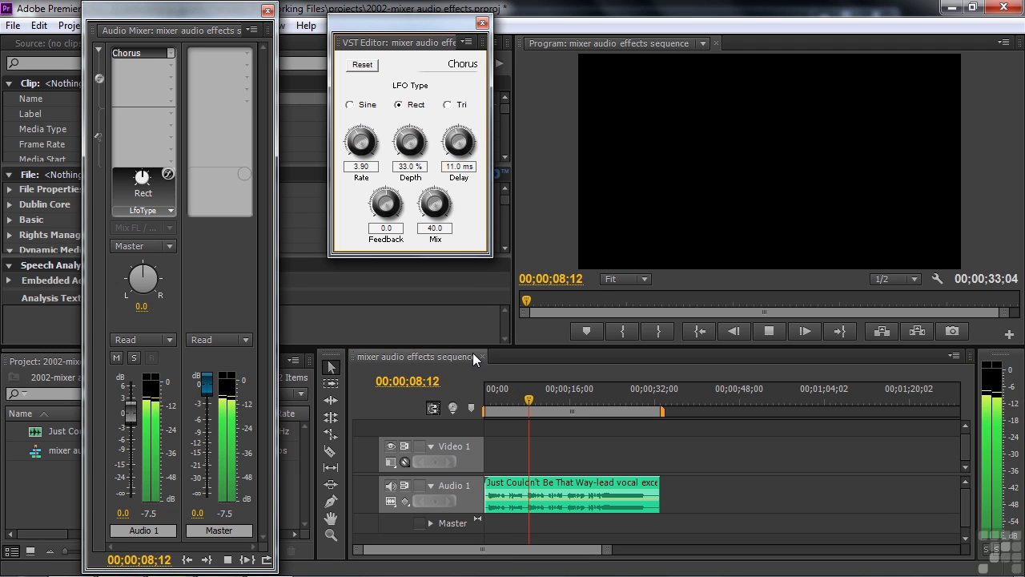
key("space")
Set the Chorus Feedback to -9.5 without applying a preset, and play back to hear it.
left_click(151, 50)
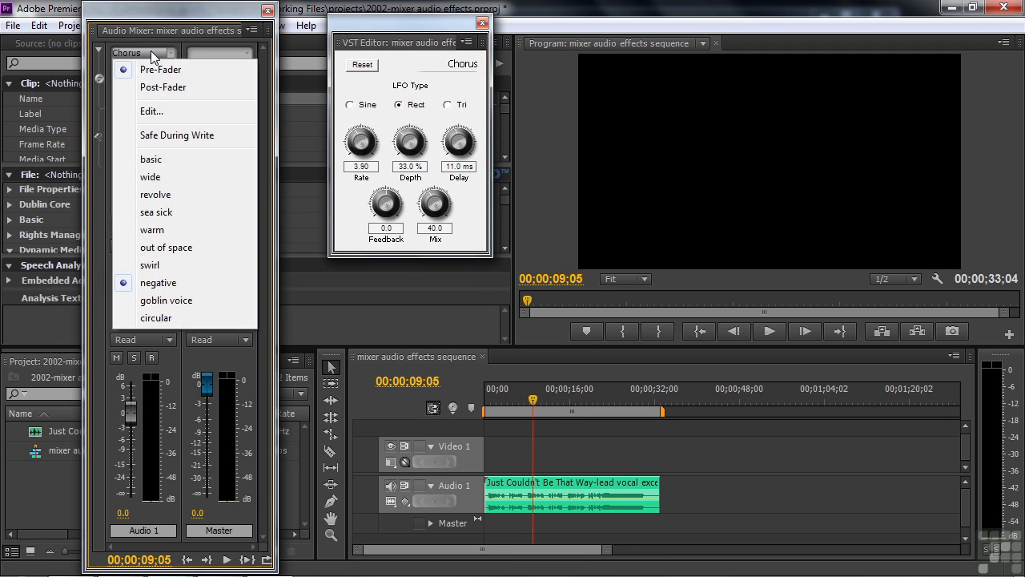
left_click(178, 247)
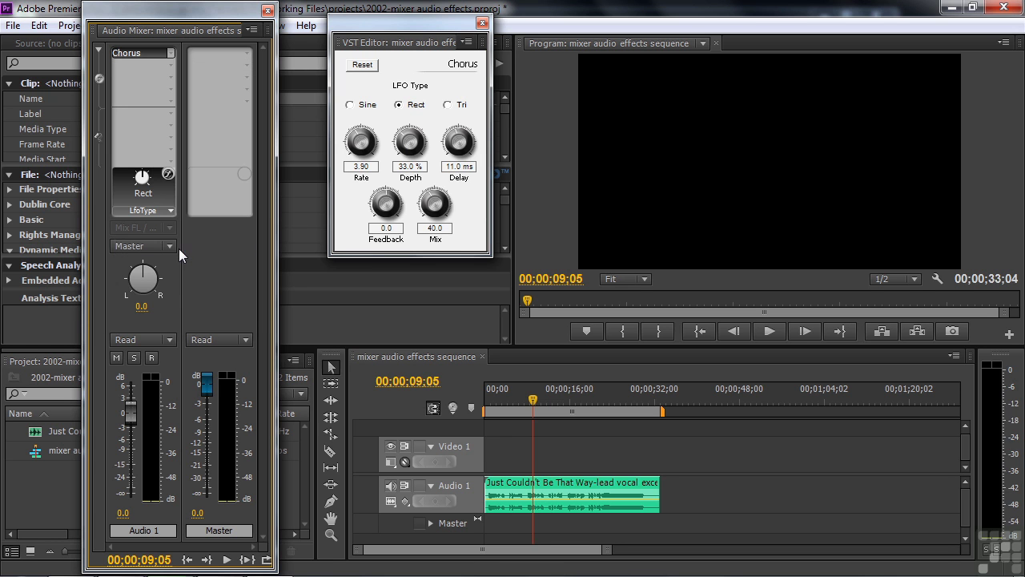
key("space")
key("space")
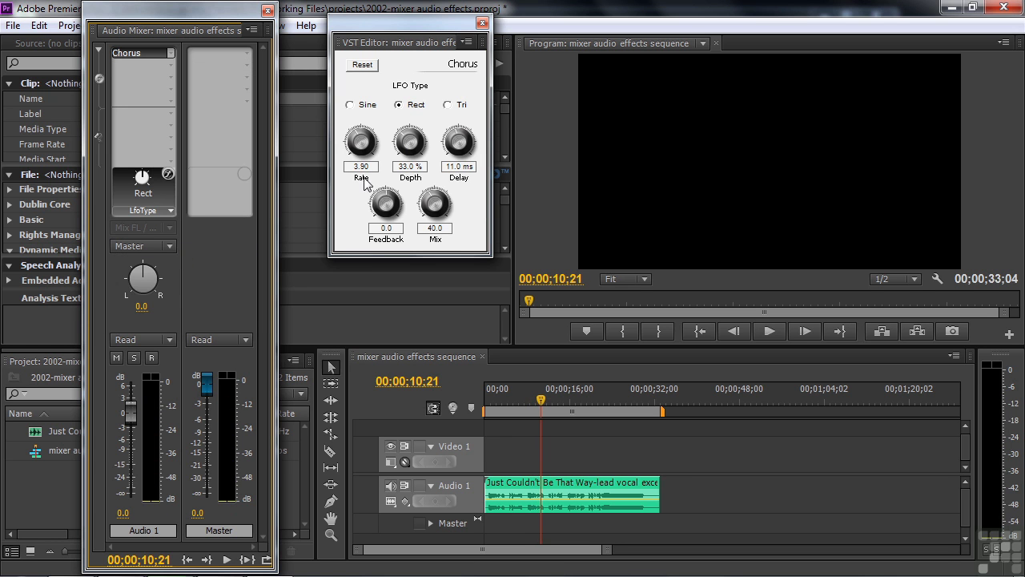
left_click_drag(385, 197, 369, 219)
key("space")
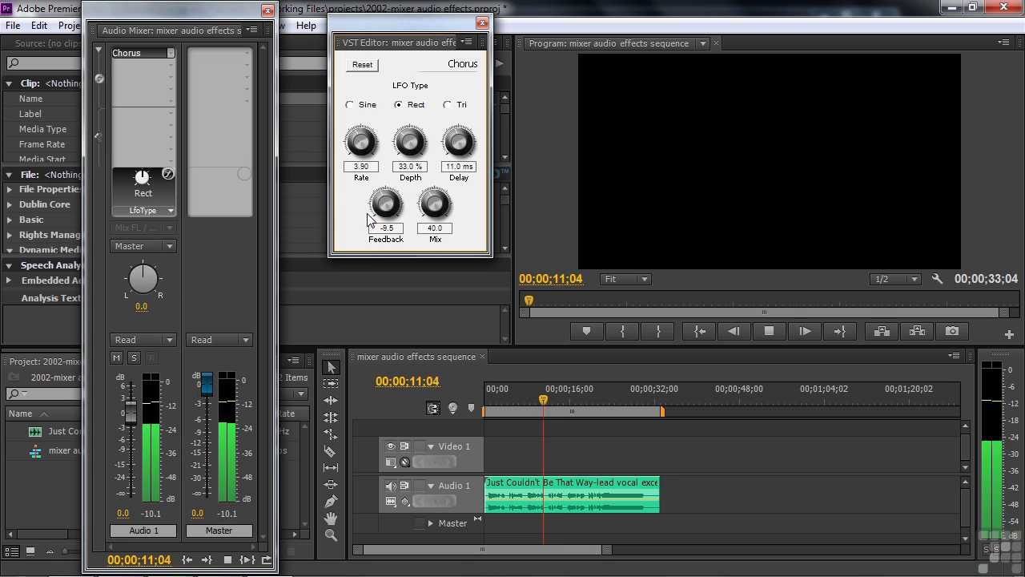
key("space")
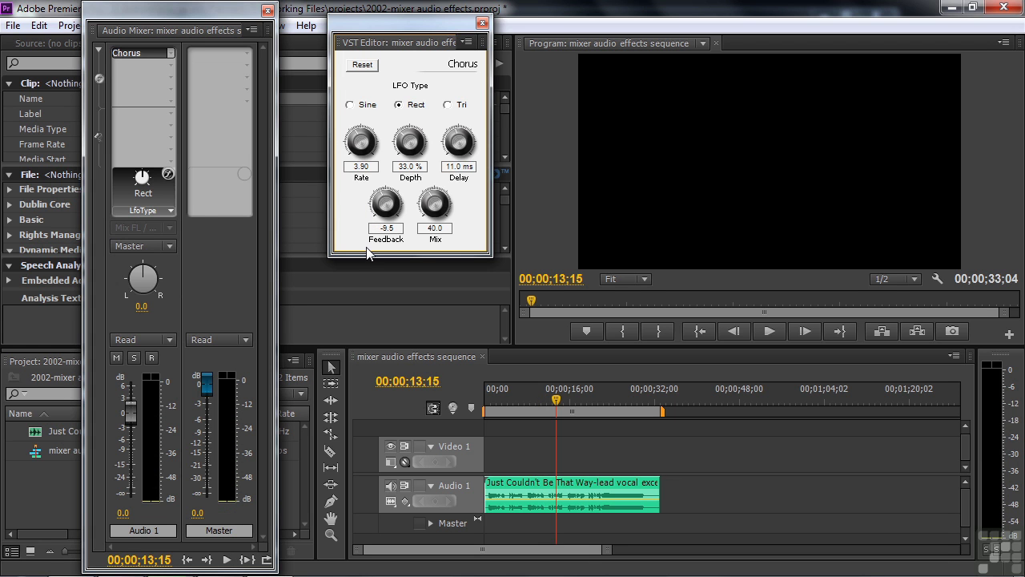